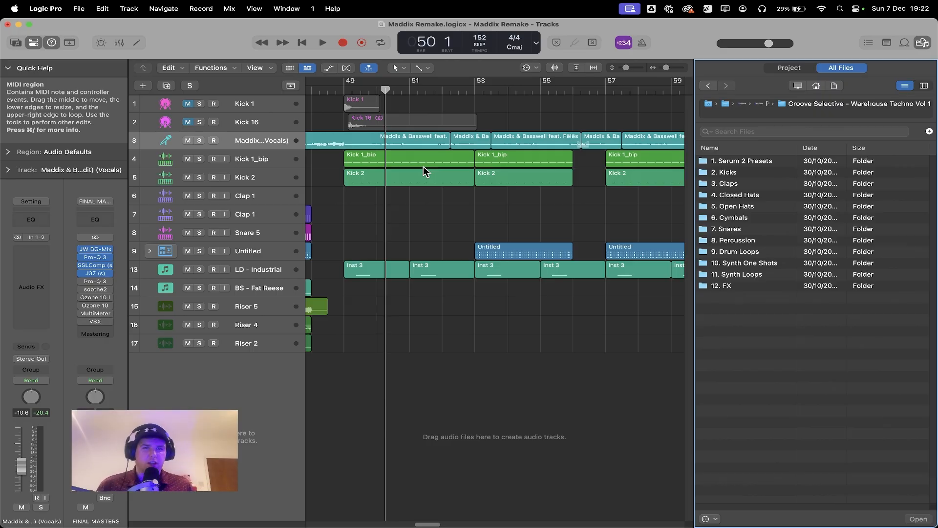
Step: Preview Kick 1.wav, Kick 16.wav and Kick 2.wav from the 2. Kicks sample folder, and hide the file browser
double_click(744, 173)
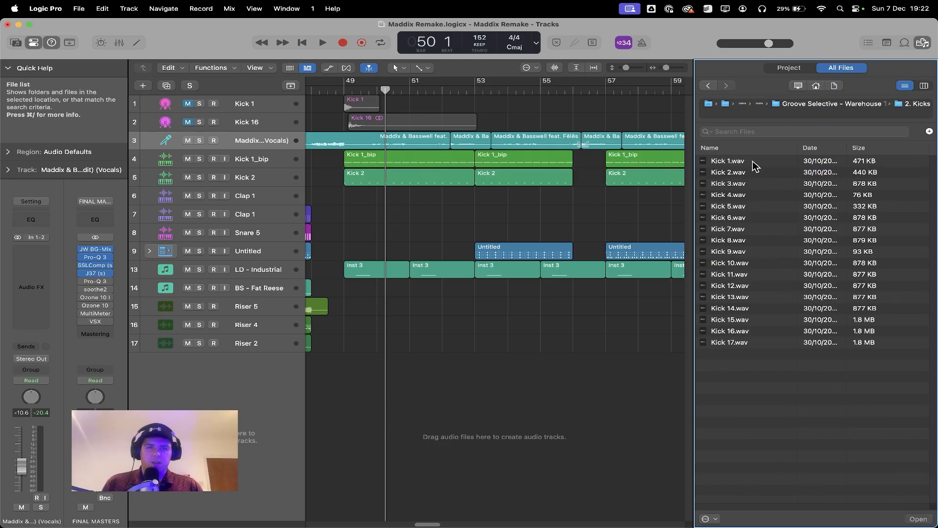
left_click(760, 163)
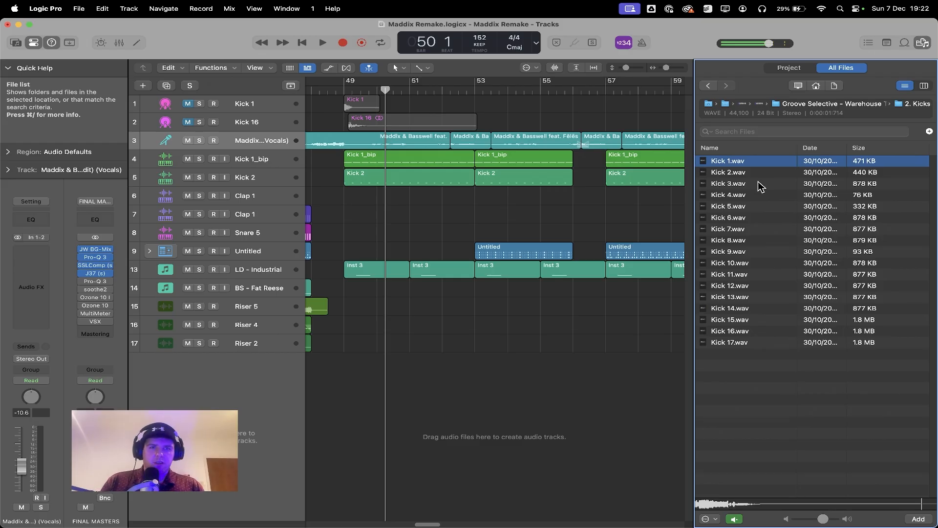
left_click(748, 331)
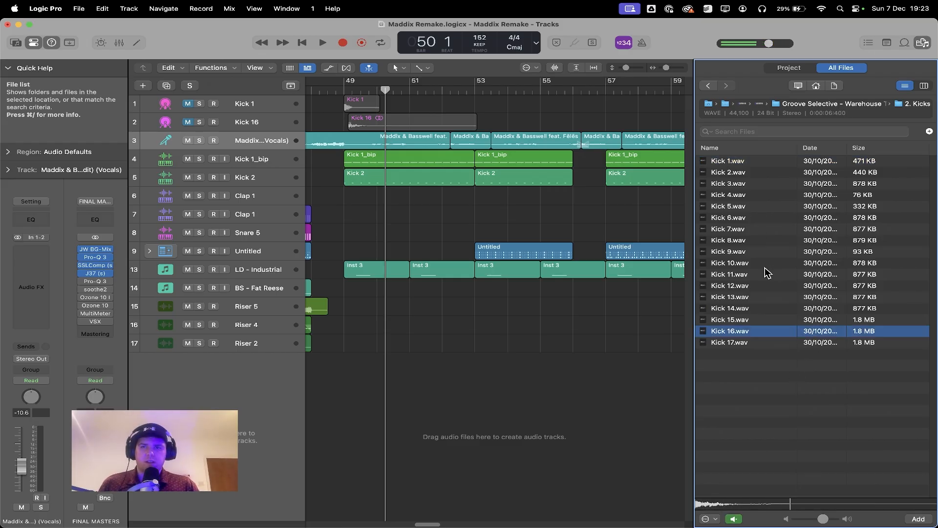
left_click(764, 176)
key("f")
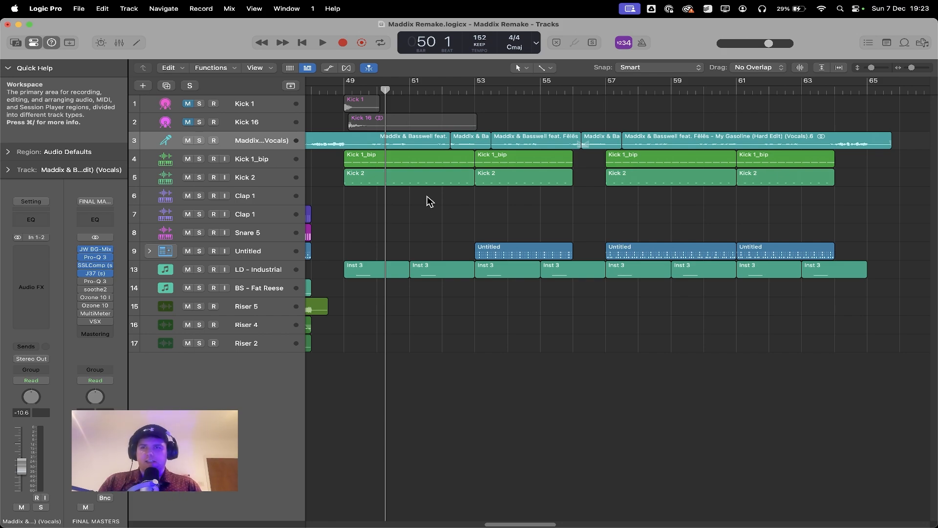
Step: Unmute the Kick 1 and Kick 16 audio tracks that start around bar 49
key("super+Right")
key("super+Right")
key("super+Right")
key("super+Right")
scroll(325, 121, "left", 9)
left_click(187, 103)
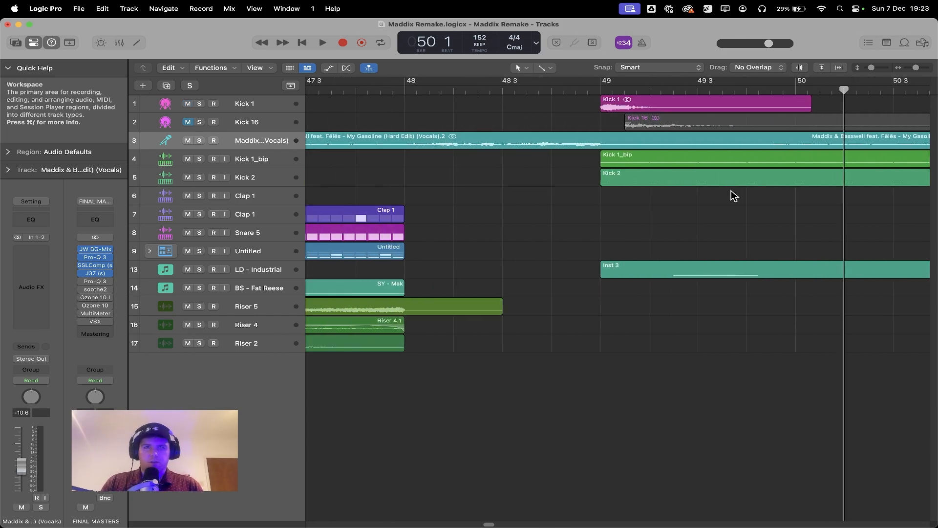
scroll(731, 190, "right", 3)
scroll(498, 117, "right", 3)
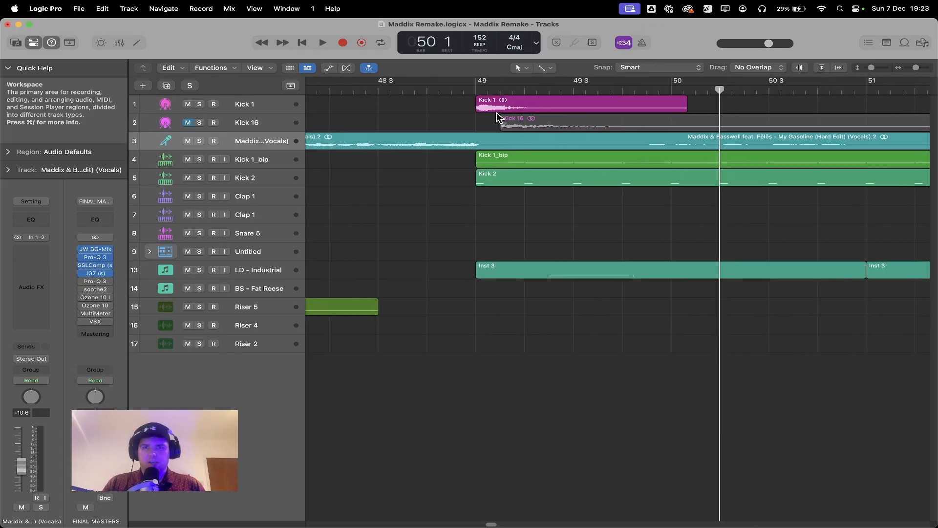
left_click(187, 122)
Step: Solo the Kick 1 and Kick 16 tracks and play them together from bar 49
left_click(199, 103)
left_click(198, 122)
left_click(461, 90)
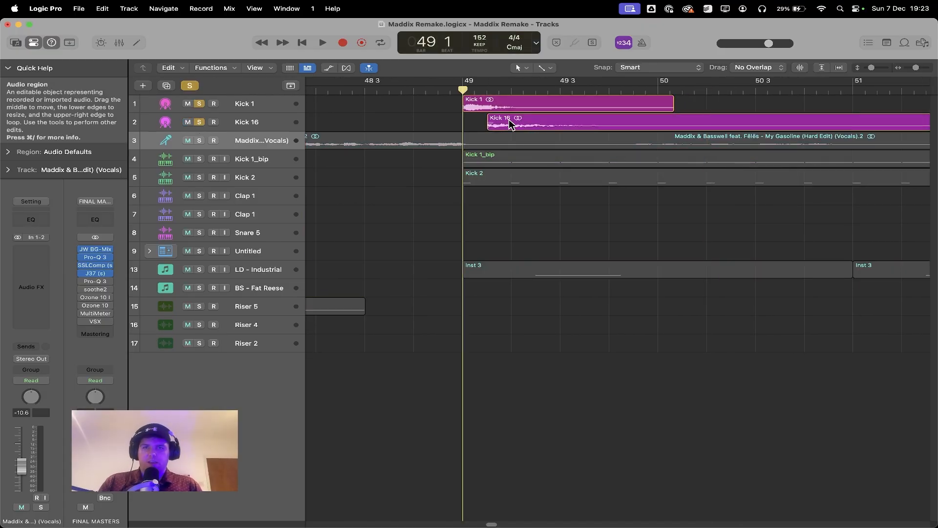
key("space")
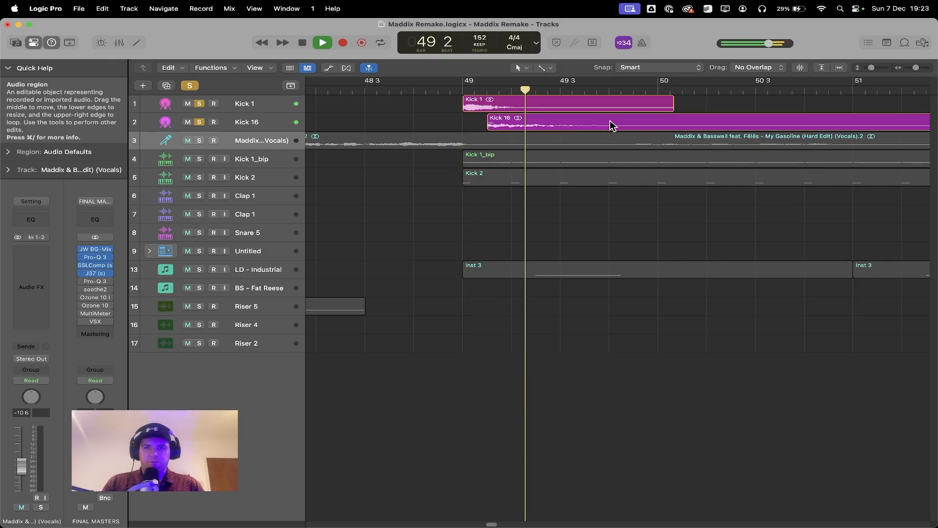
key("space")
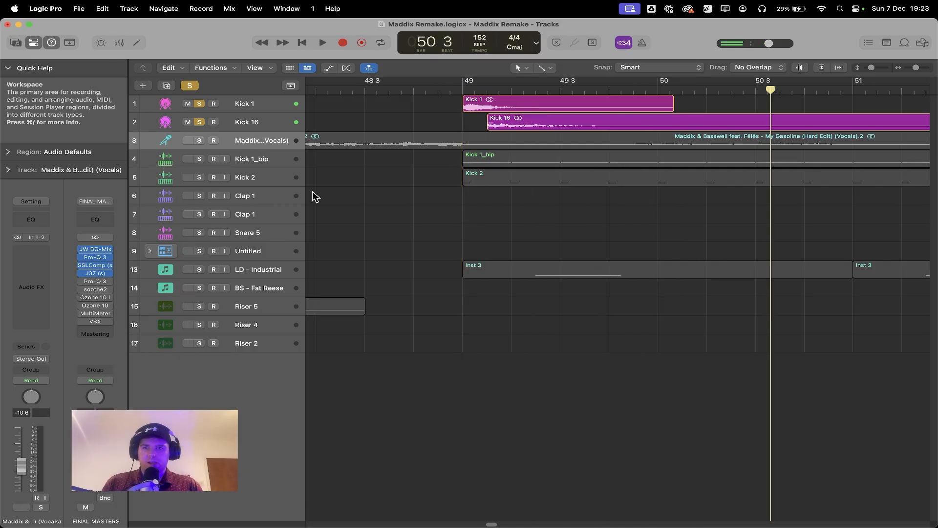
Step: Solo the Kick 2 track too, isolate its first hit at bar 49 with the Marquee tool, and play the three layered kicks
left_click(249, 180)
left_click(198, 176)
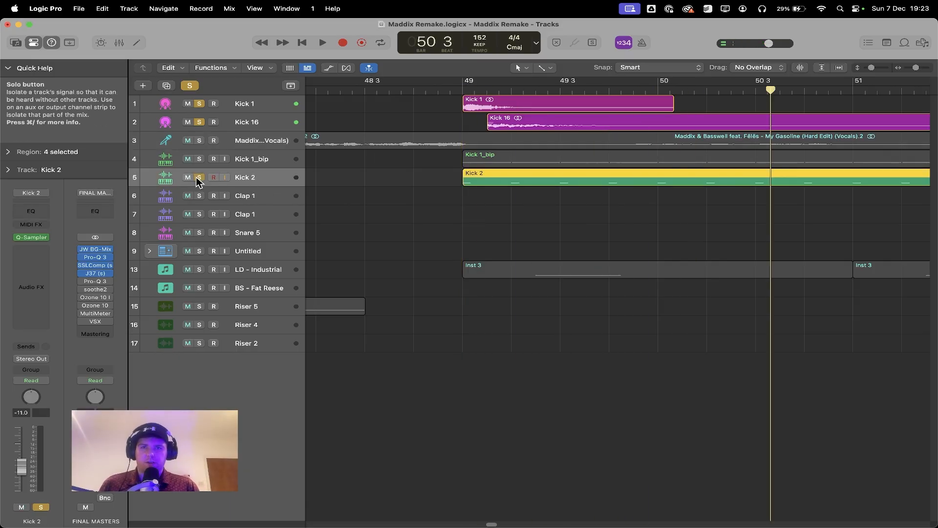
left_click(462, 88)
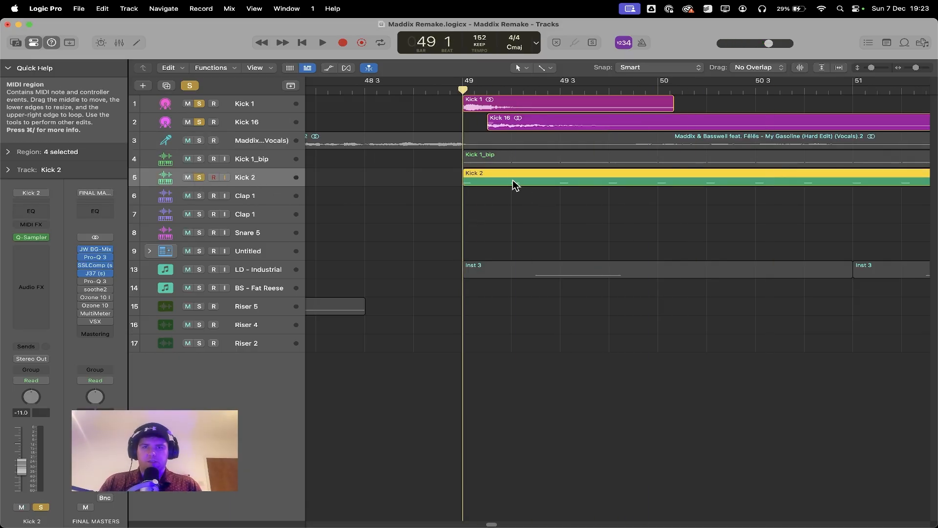
left_click(547, 68)
left_click(574, 205)
key("space")
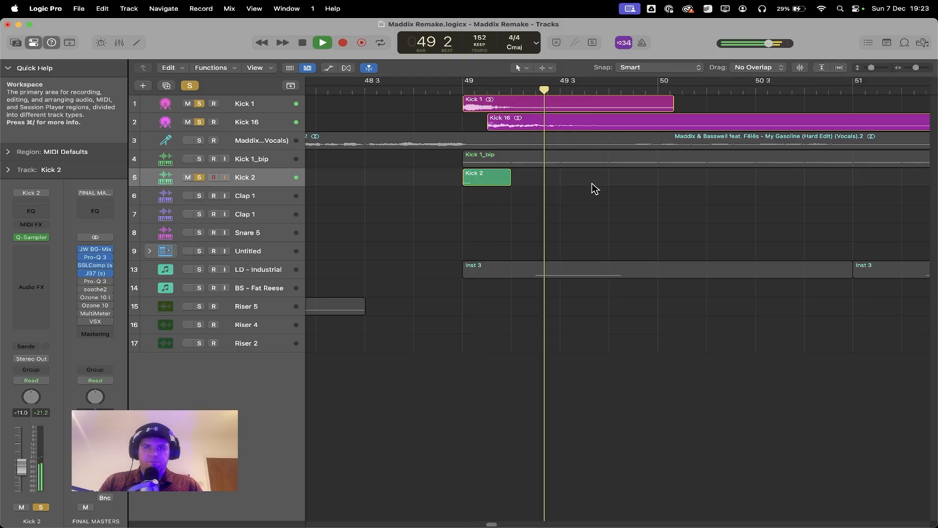
key("space")
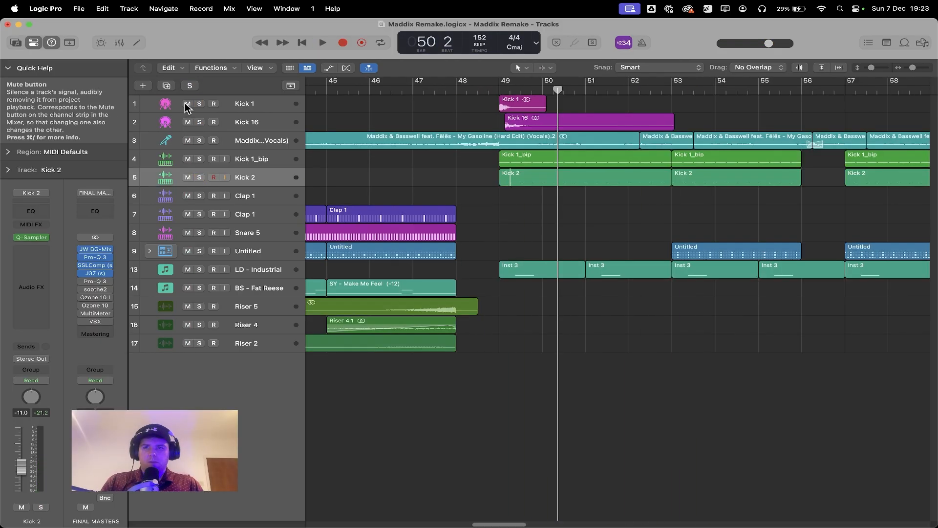
Step: Mute the Kick 1 and Kick 16 tracks and show the notes of the bar 49 Kick 1_bip region in the Piano Roll
left_click_drag(188, 103, 188, 123)
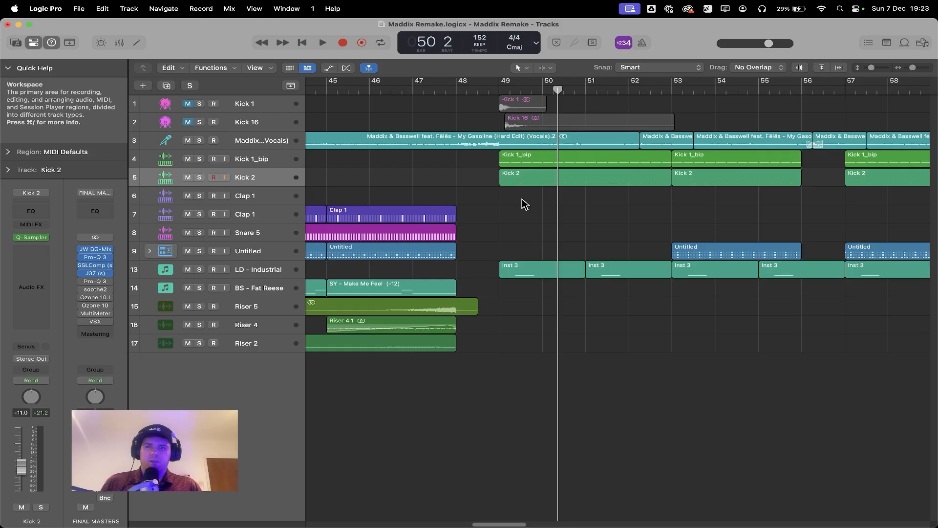
double_click(547, 161)
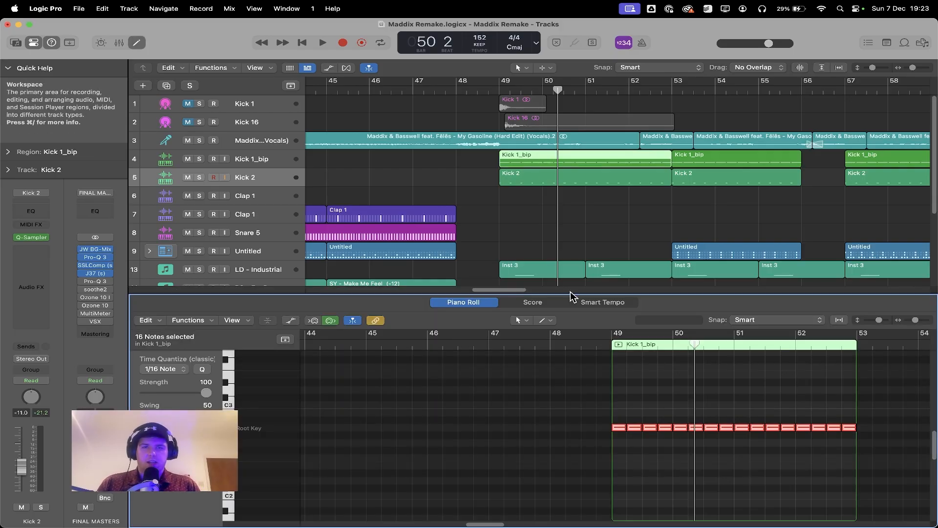
left_click(504, 207)
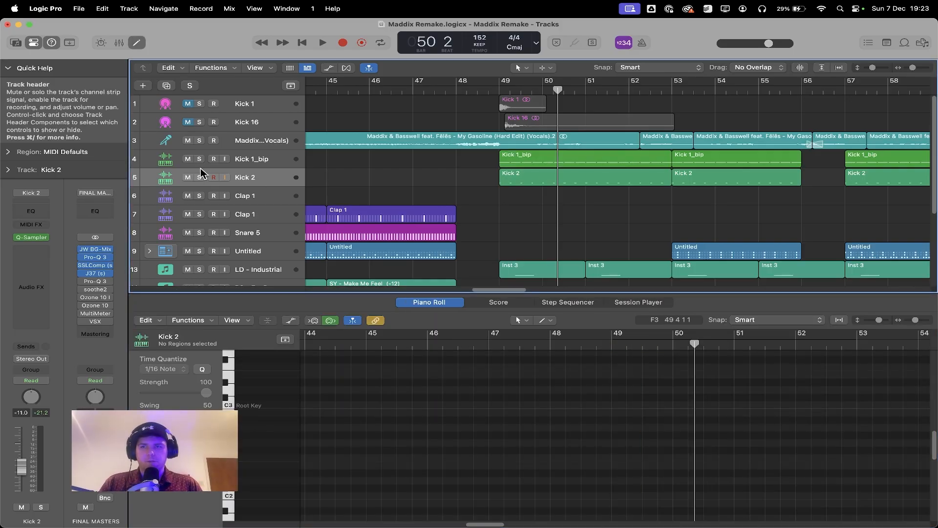
Step: Solo the Kick 1_bip and Kick 2 tracks and play them from bar 49
left_click_drag(200, 159, 199, 177)
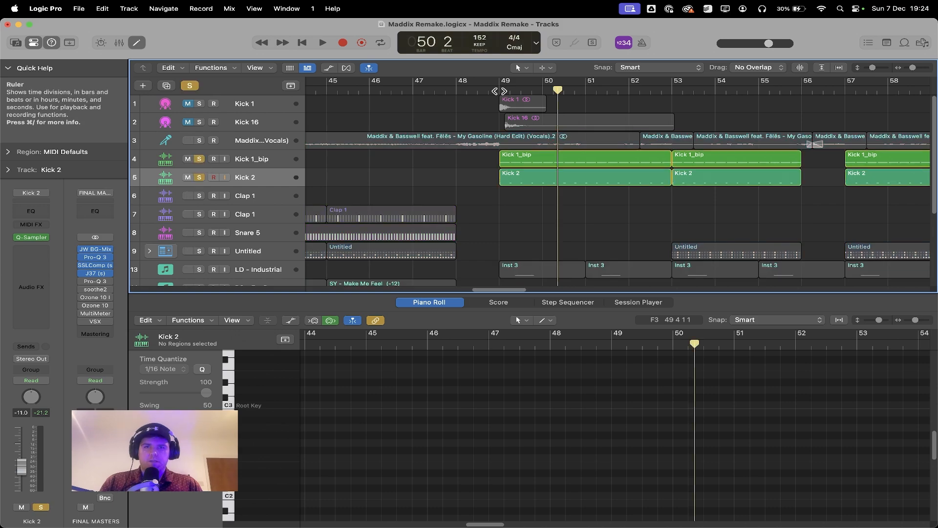
left_click(501, 92)
key("space")
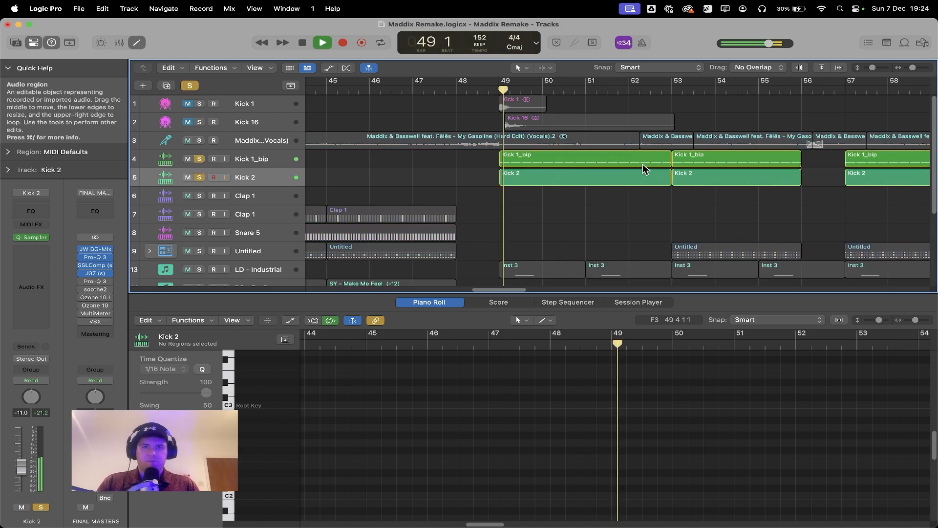
Step: Solo the LD - Industrial track, listen to it from bar 49, and turn its solo off again
scroll(672, 222, "down", 1)
scroll(672, 223, "up", 1)
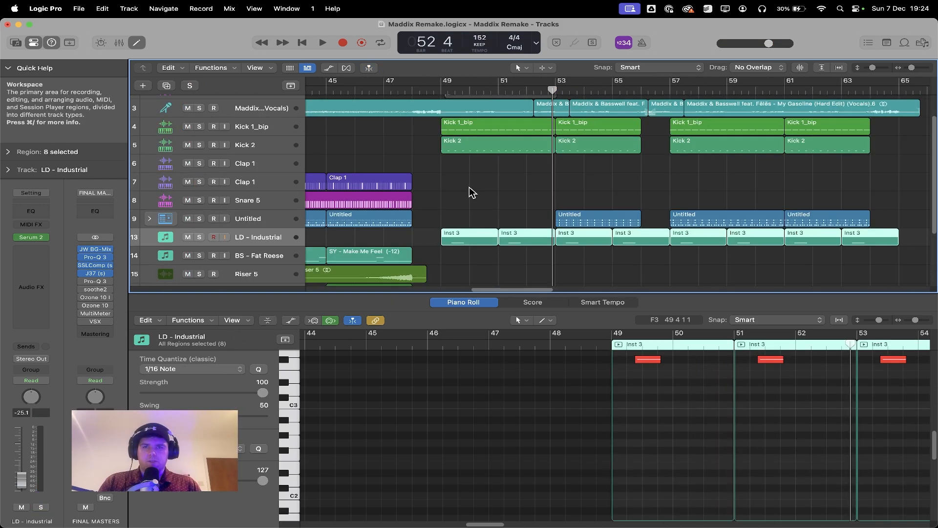
left_click(199, 236)
left_click(445, 88)
key("space")
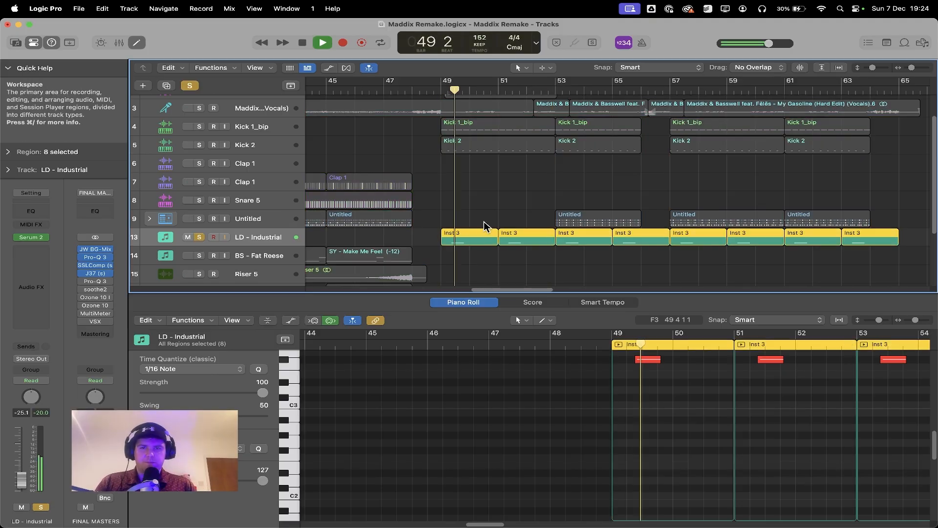
key("space")
left_click(198, 236)
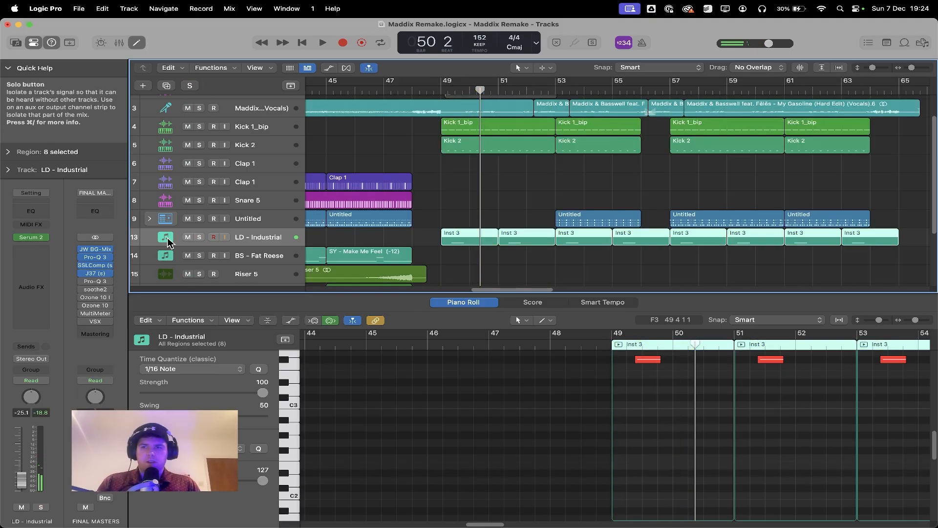
Step: Open the Serum 2 instrument on the LD - Industrial track and look at its preset selection
left_click(30, 237)
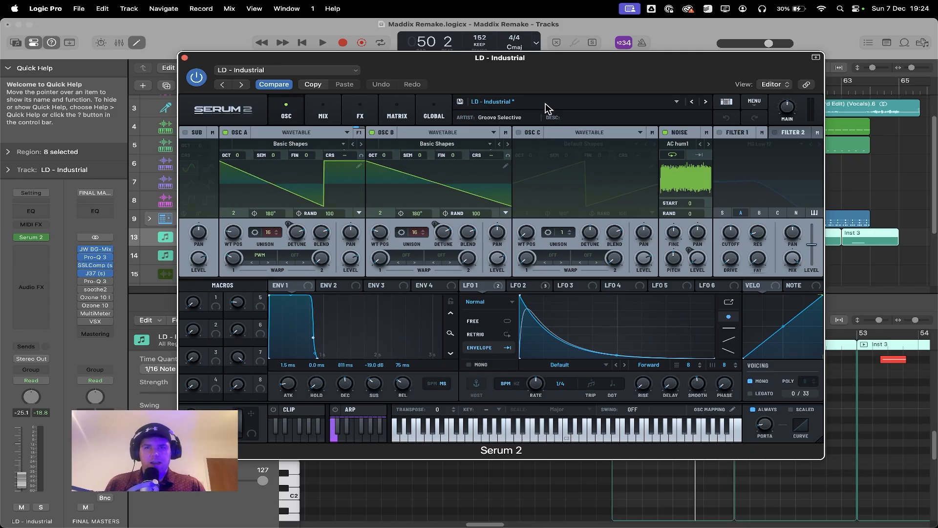
left_click(544, 103)
mouse_move(544, 118)
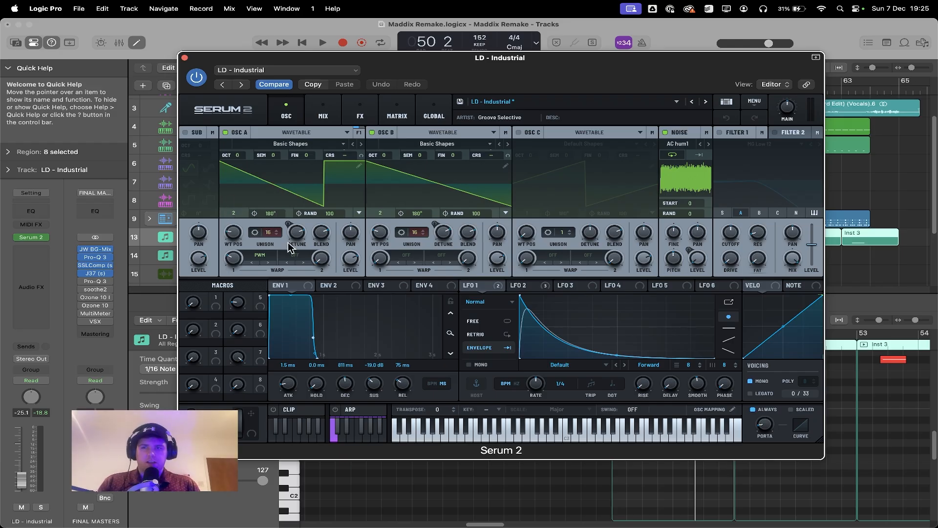
Step: Examine the Alt Warp modes available for oscillator A and dismiss the list without changing the mode
left_click(259, 255)
mouse_move(268, 287)
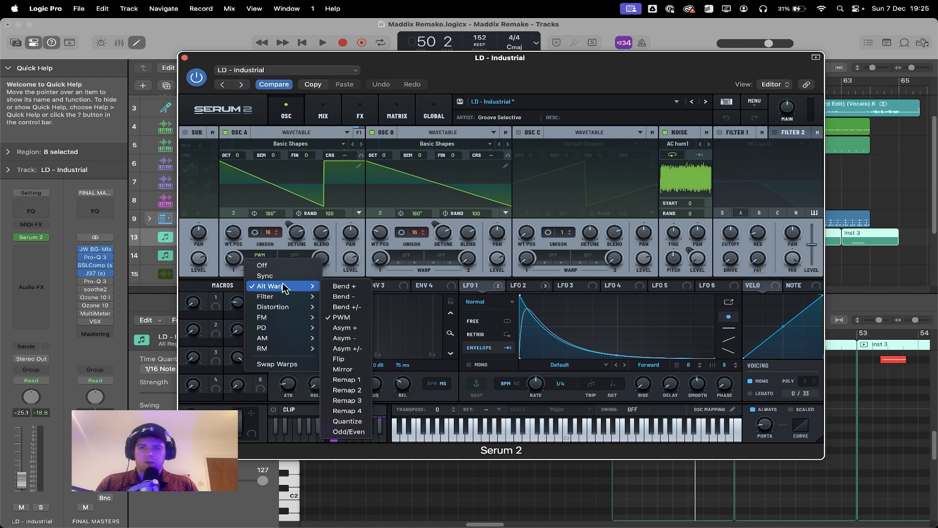
left_click(251, 268)
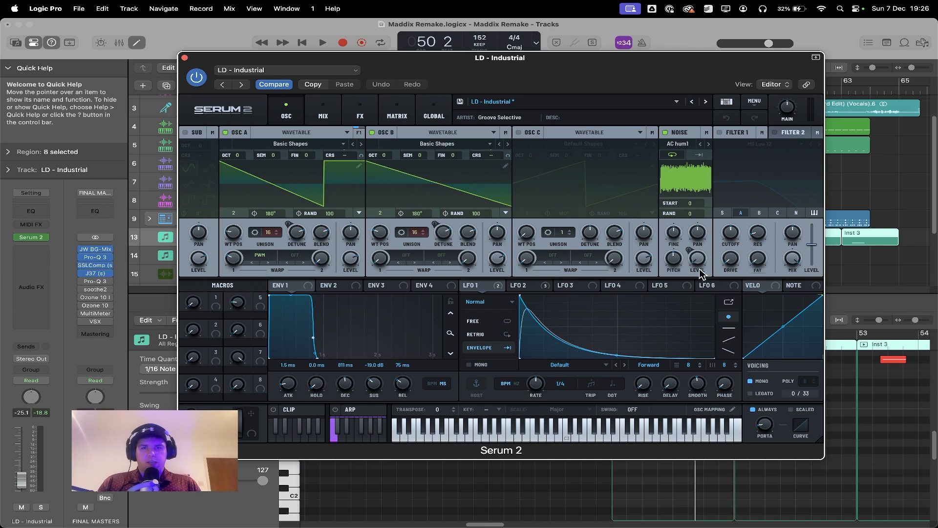
mouse_move(697, 264)
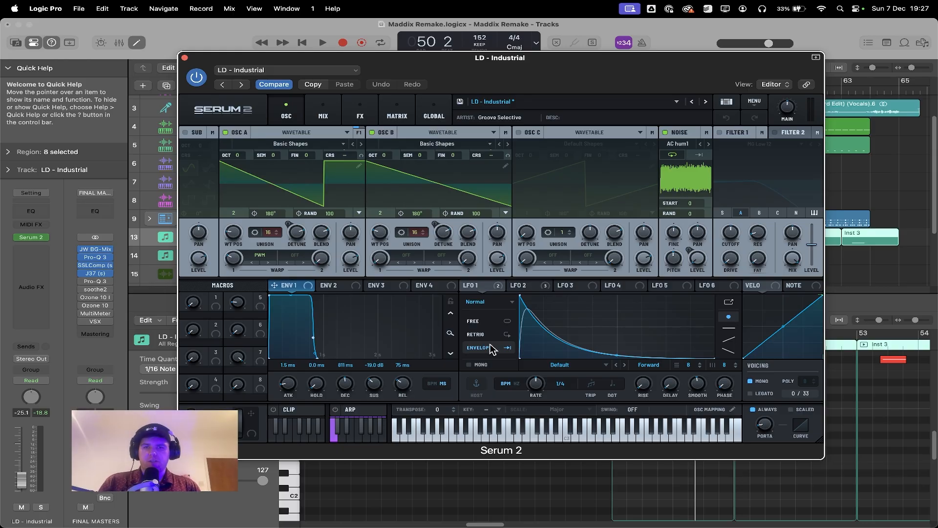
Step: Assign LFO 1 as a modulator to oscillator B's unison detune in Serum 2
left_click(477, 286)
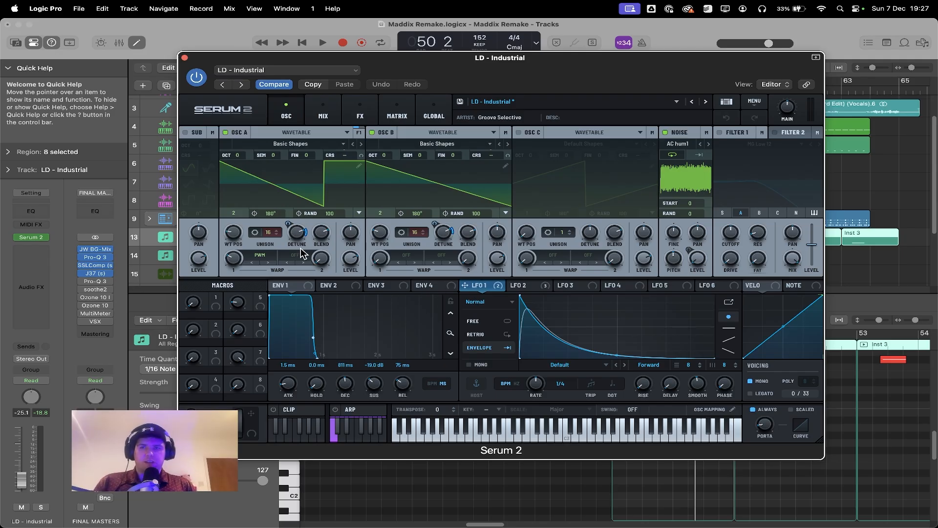
left_click(442, 286)
left_click(467, 286)
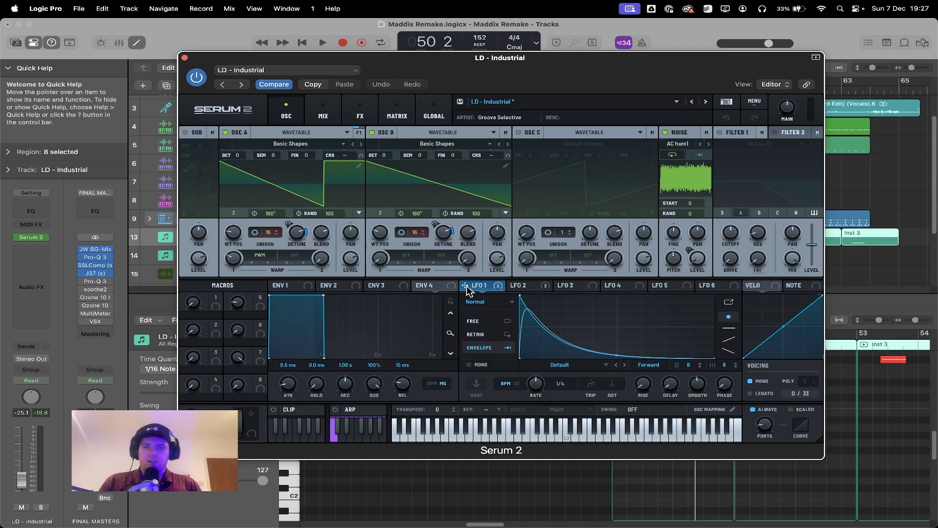
left_click_drag(463, 287, 451, 236)
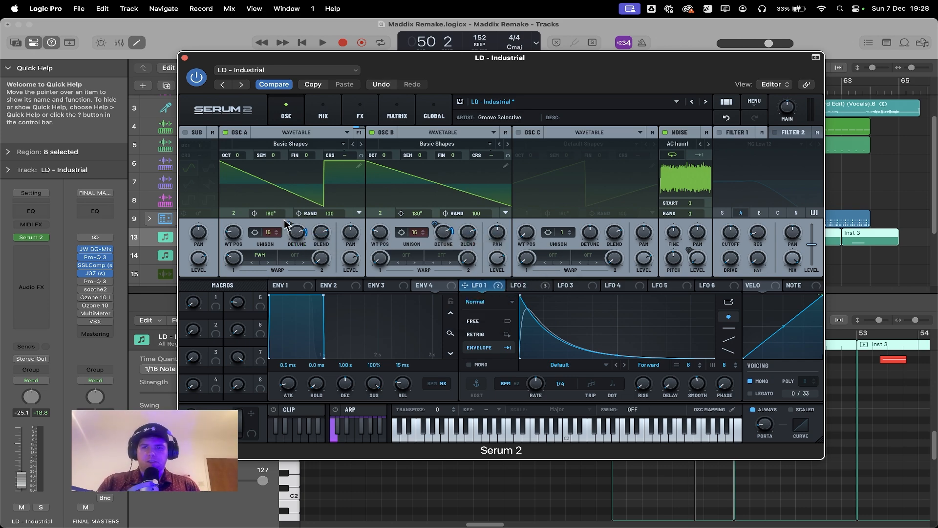
Step: Adjust the LFO 1 modulation amounts on the unison detune of oscillators A and B, with 14% on oscillator B
left_click_drag(285, 223, 287, 222)
left_click_drag(436, 221, 436, 222)
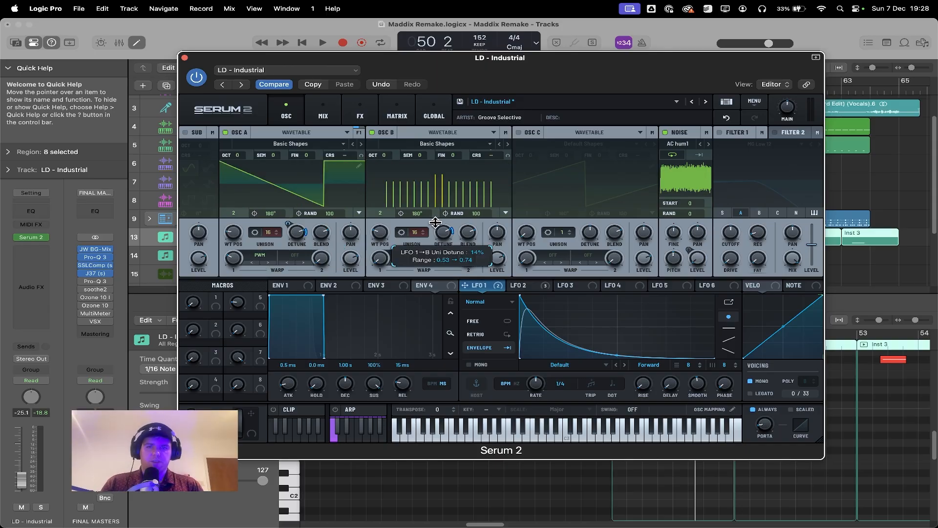
left_click_drag(436, 223, 435, 223)
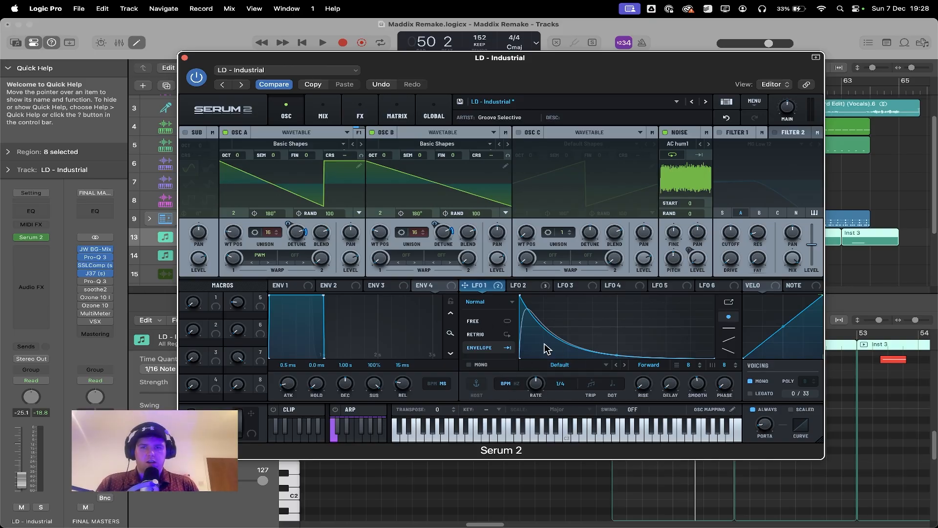
Step: Show LFO 2 and assign it as a modulator to the noise oscillator's level
left_click(524, 285)
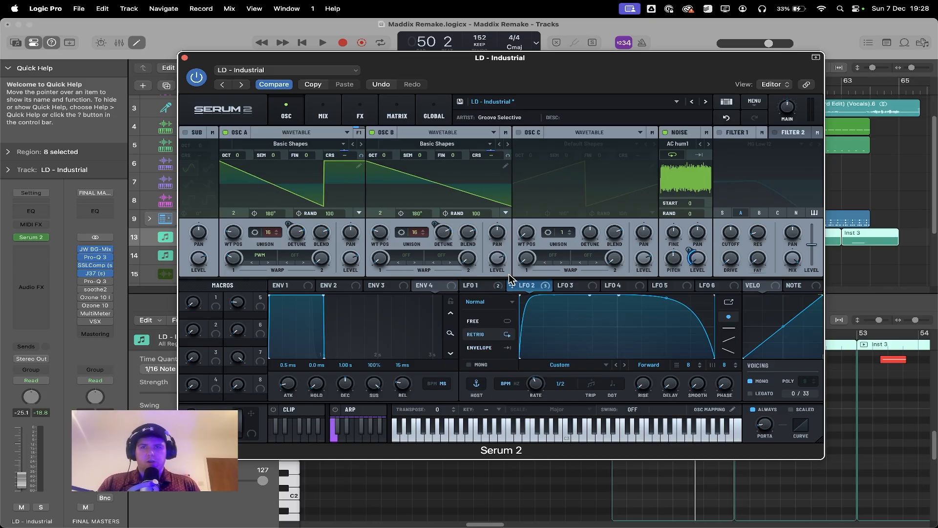
left_click_drag(511, 285, 343, 155)
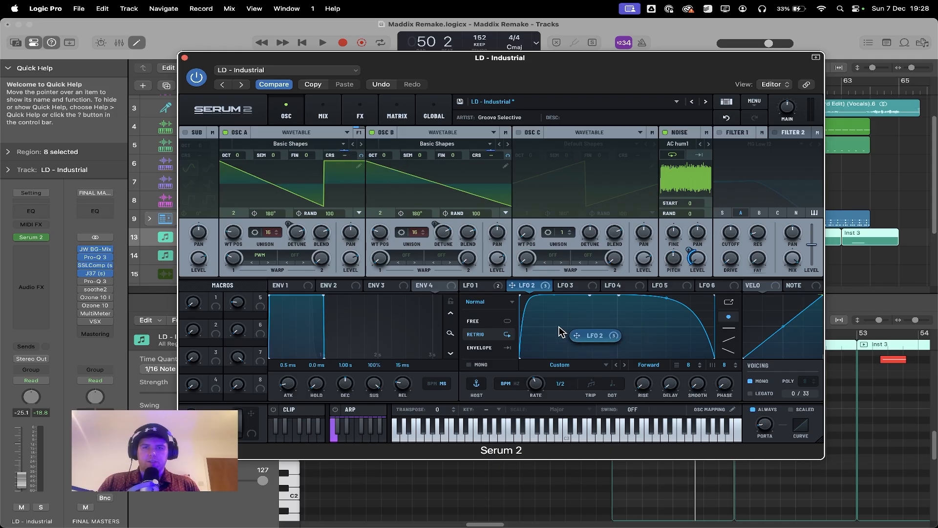
left_click_drag(511, 288, 698, 259)
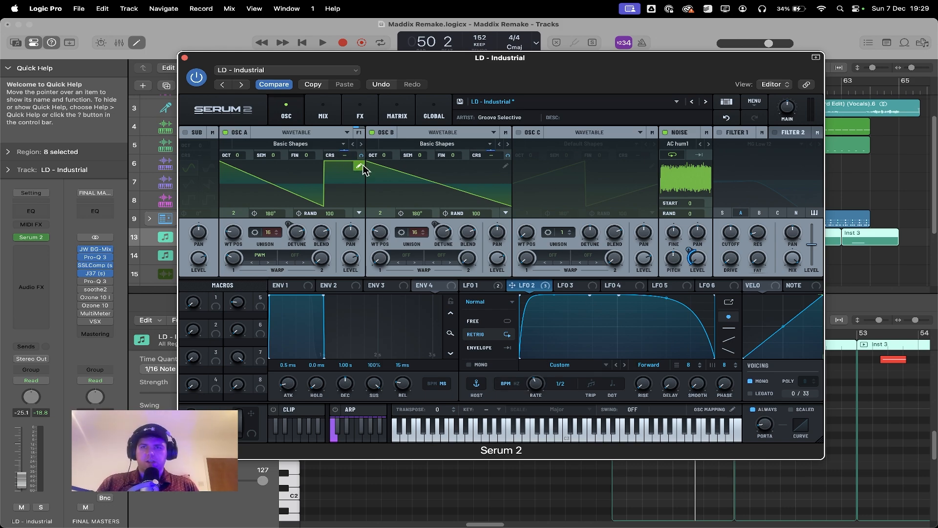
mouse_move(362, 156)
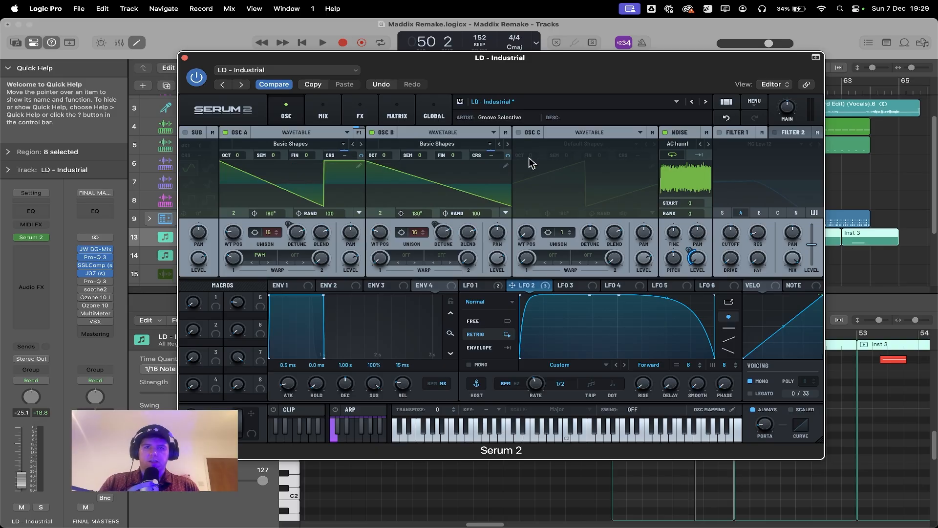
mouse_move(509, 155)
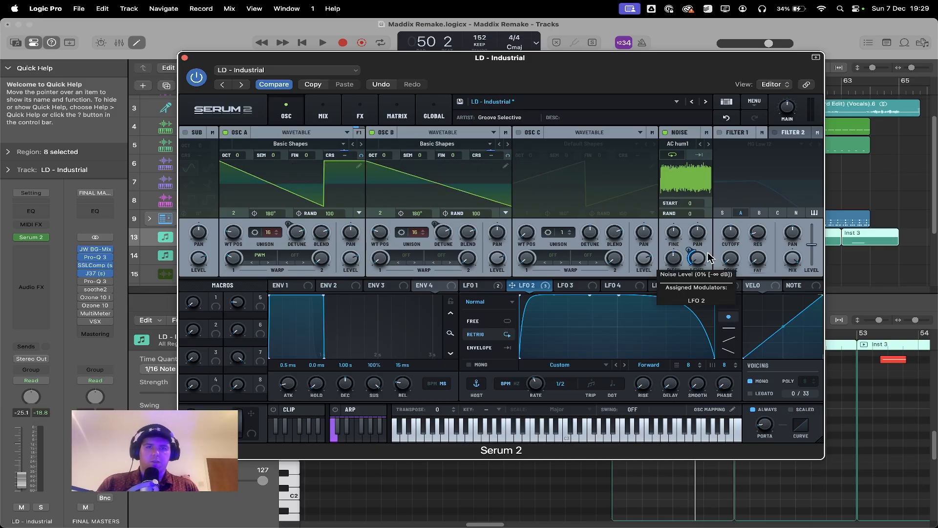
Step: Examine the Serum 2 effects chain of the lead, from Hyper/Dimension and the two distortions through phaser, reverb, equalizer and compressor
left_click(362, 117)
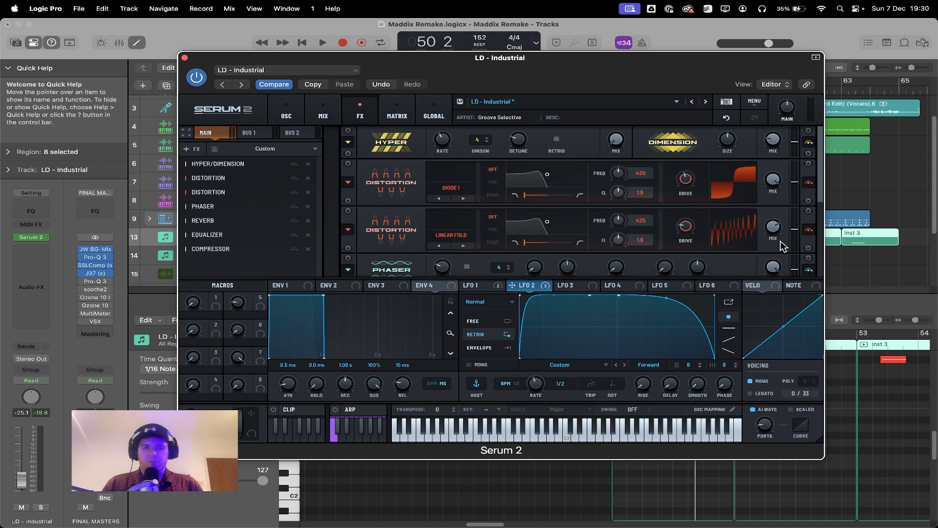
scroll(586, 208, "down", 3)
scroll(744, 205, "down", 1)
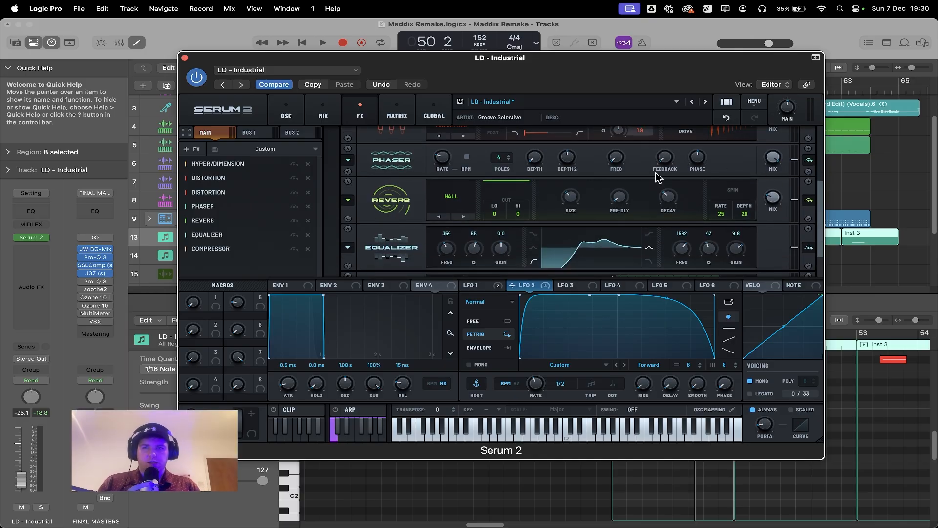
scroll(733, 177, "down", 1)
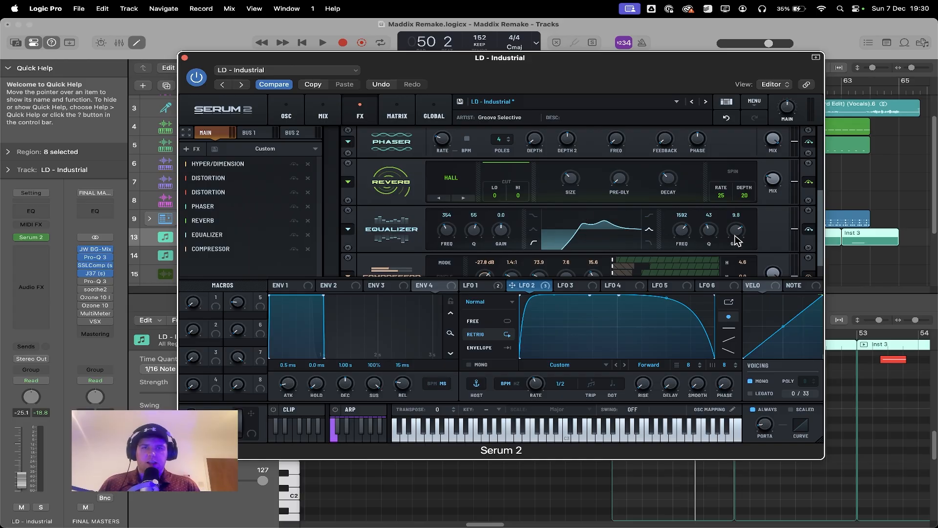
scroll(771, 244, "down", 1)
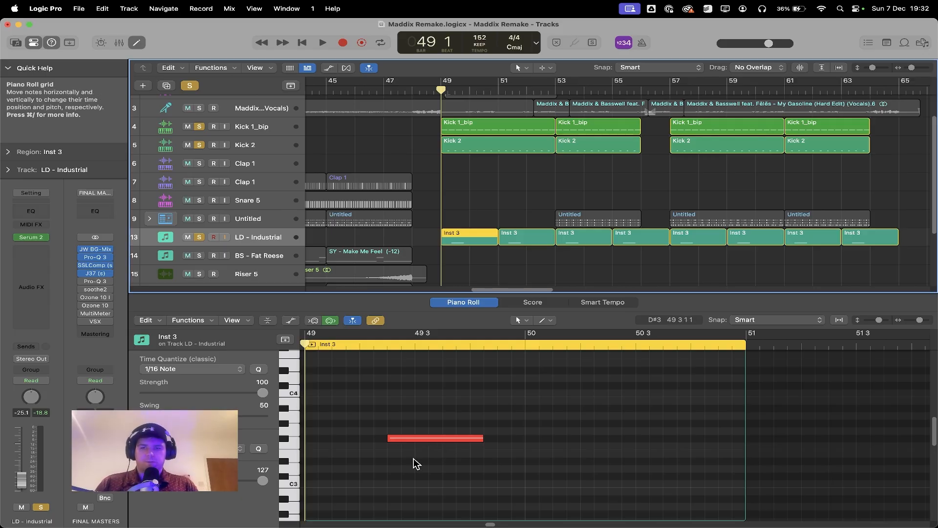
Step: Play the soloed LD - Industrial lead together with the Kick 1_bip and Kick 2 tracks from bar 49
left_click(542, 252)
key("space")
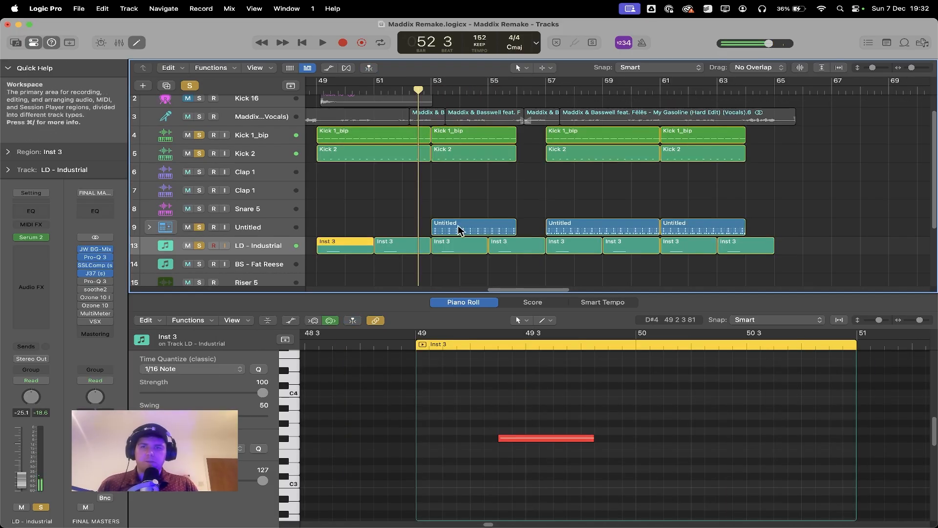
left_click(432, 90)
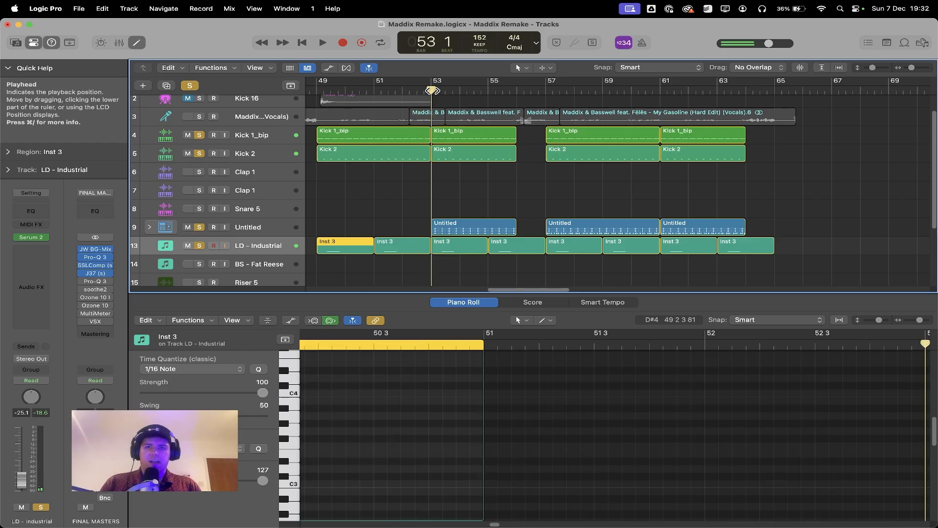
Step: Expand the Untitled hat track stack and open the sample pack's 5. Open Hats folder in the file browser
left_click(148, 232)
scroll(481, 210, "down", 3)
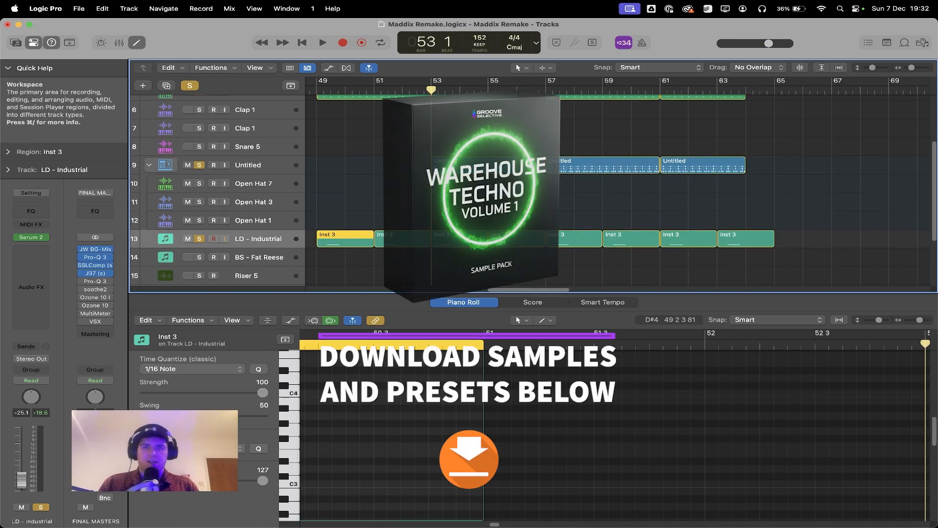
left_click(923, 42)
left_click(856, 105)
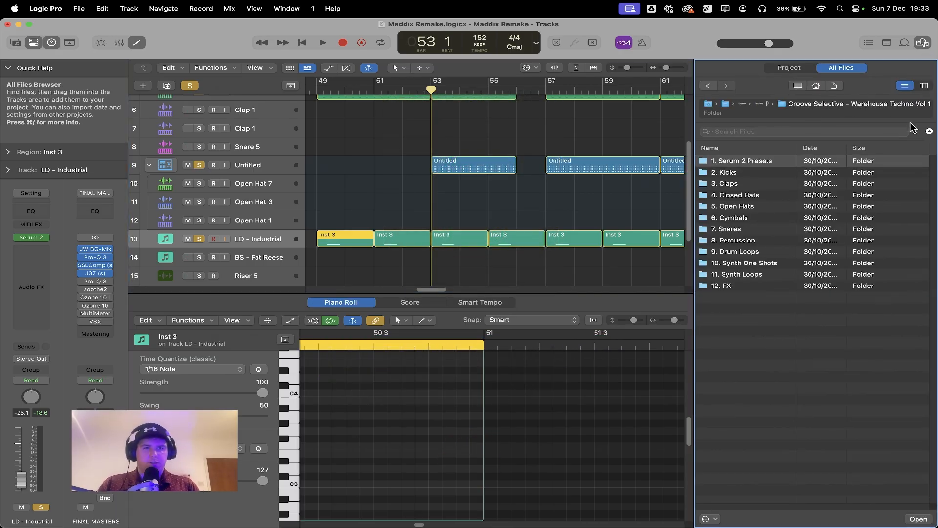
double_click(754, 205)
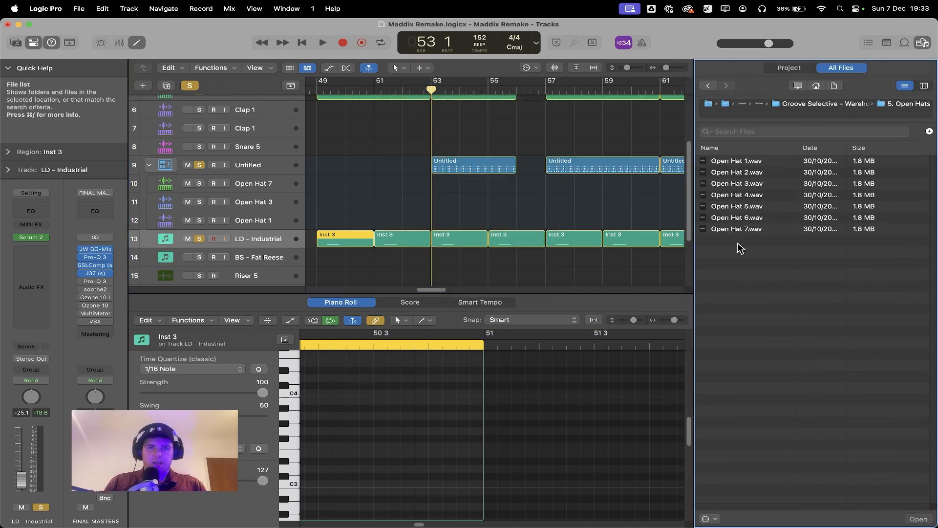
Step: Preview the samples Open Hat 7, Open Hat 3 and Open Hat 1, and close the file browser
left_click(750, 230)
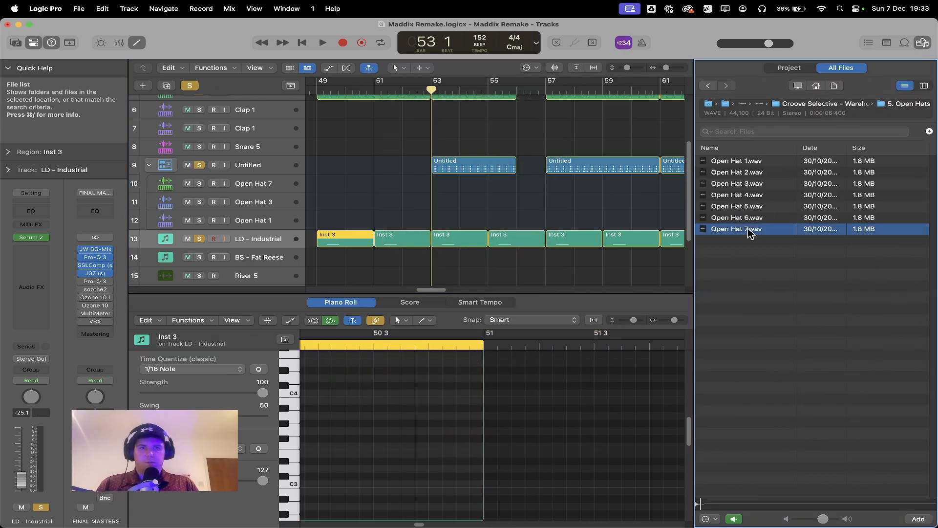
left_click(758, 185)
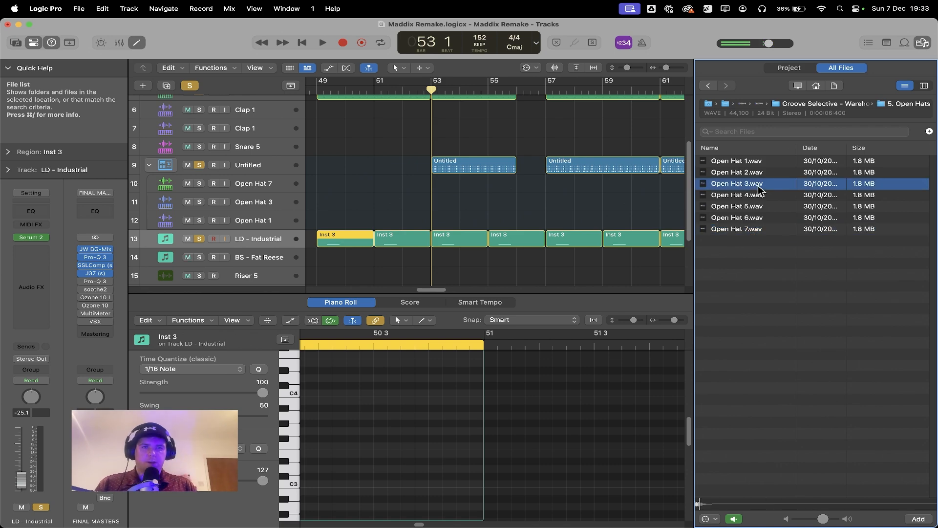
left_click(768, 162)
key("f")
Step: Show the bar 53 hat pattern in the Step Sequencer and play it back
left_click(464, 168)
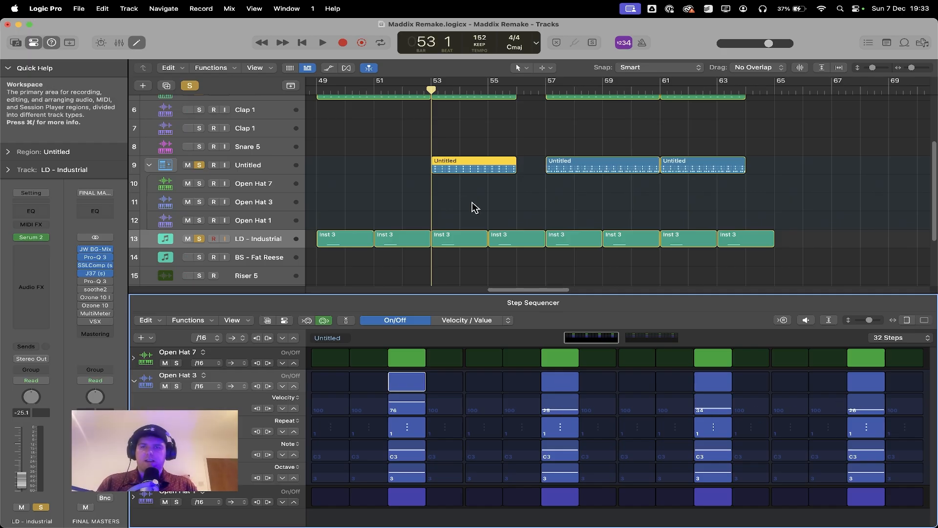
key("space")
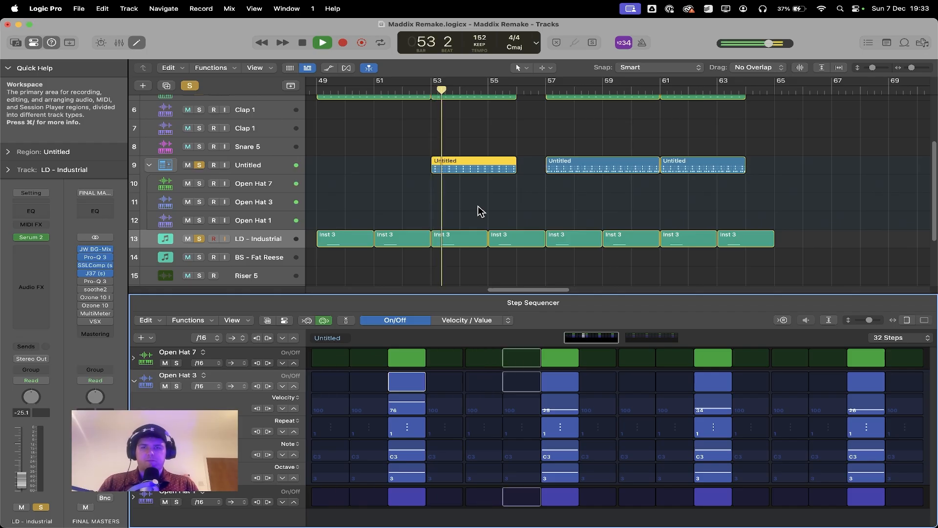
left_click(525, 203)
key("space")
Step: Examine the first page of the 64-step hat pattern at bar 57 in an enlarged Step Sequencer and play it from there
left_click(546, 91)
left_click(586, 167)
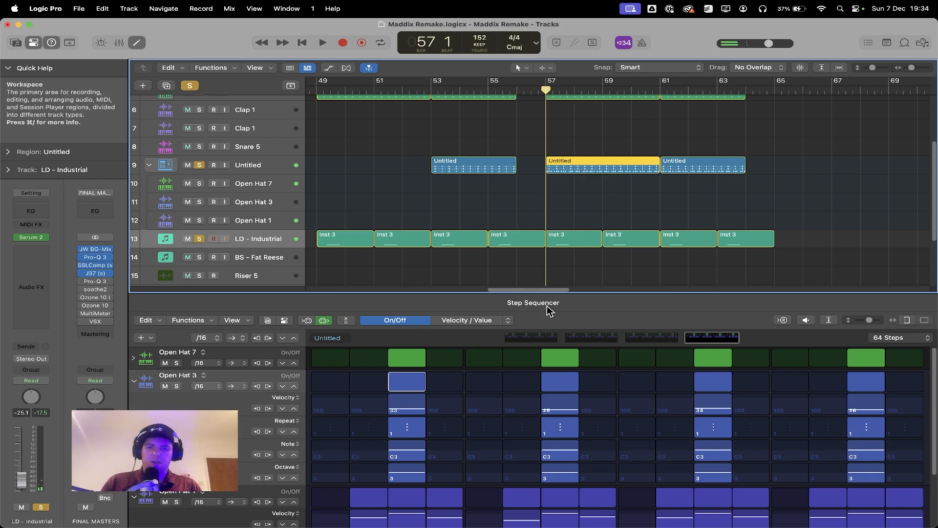
left_click_drag(588, 293, 599, 183)
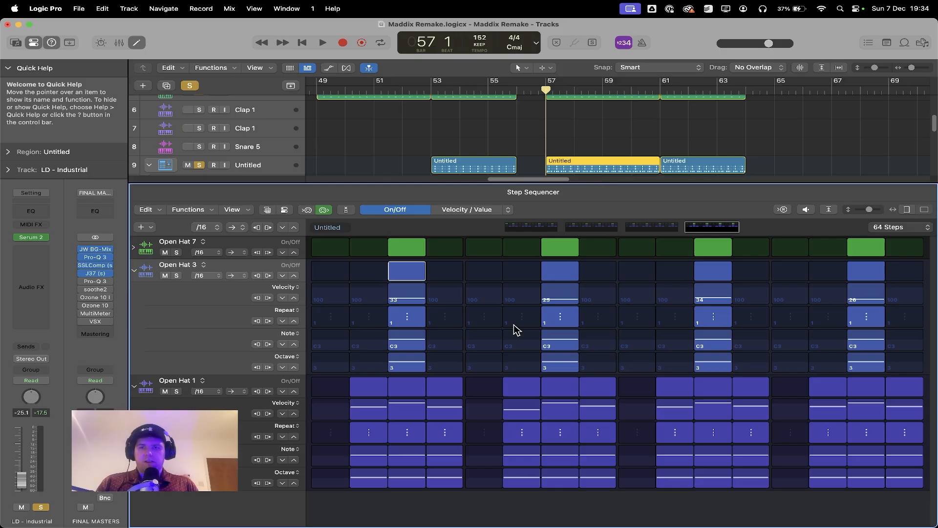
left_click(531, 226)
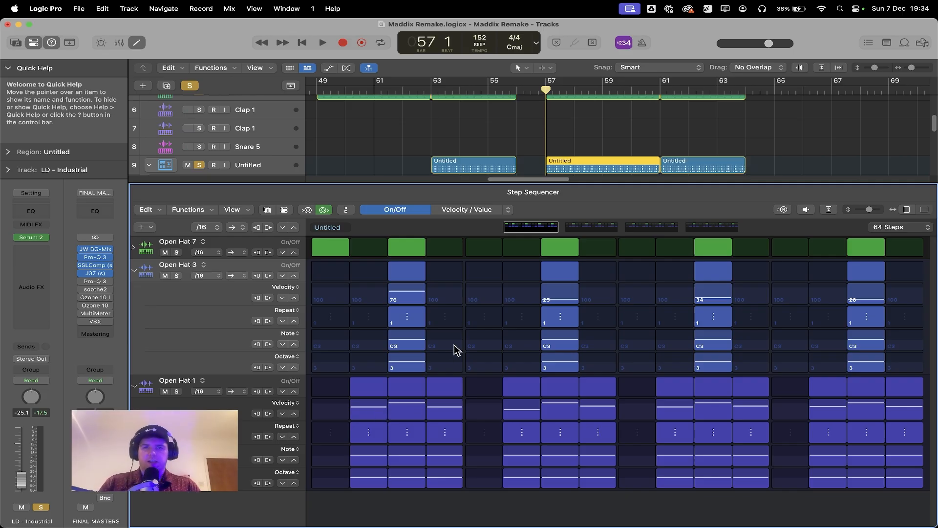
key("space")
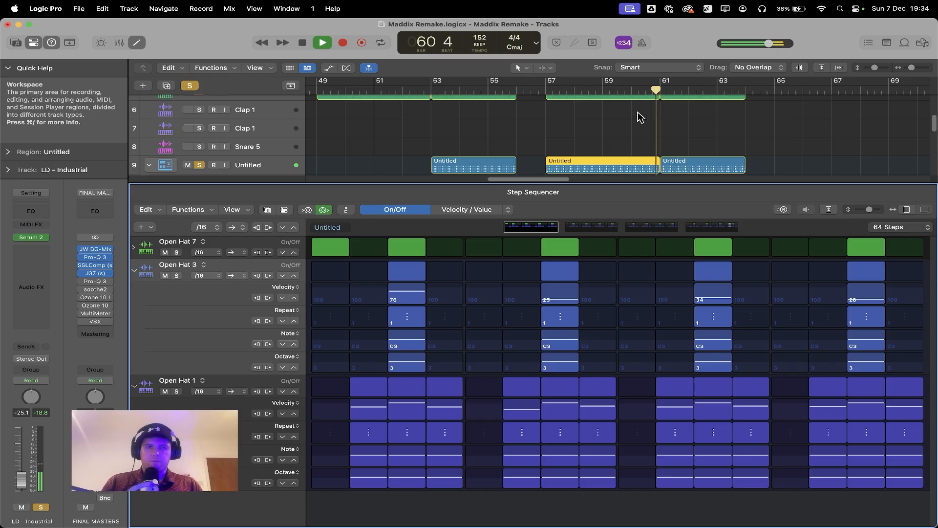
key("space")
Step: Add the vocals track to the soloed kicks, hats and lead, and play the section from bar 48
scroll(609, 283, "right", 2)
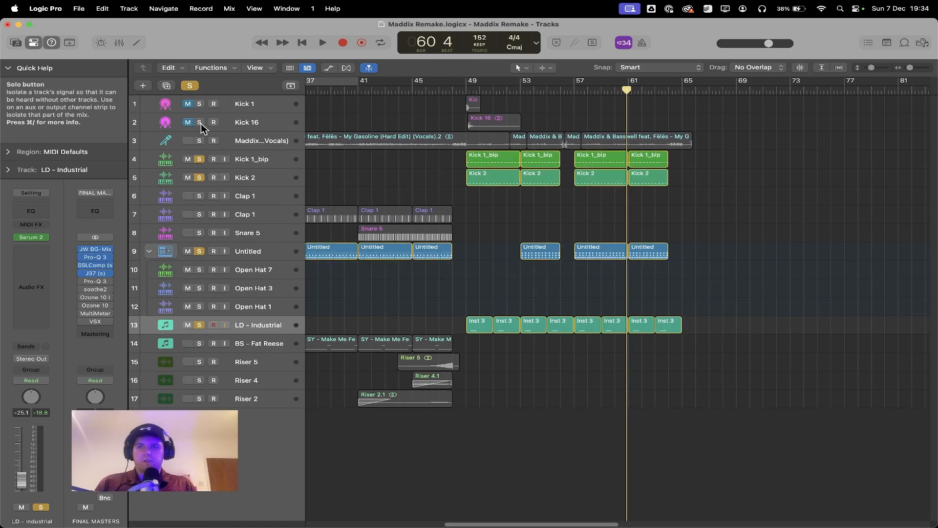
left_click(200, 140)
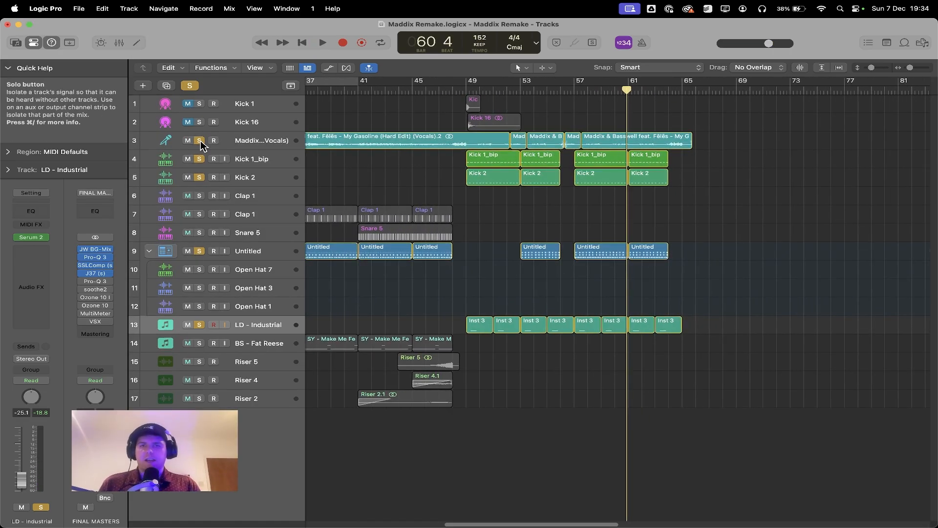
left_click(459, 90)
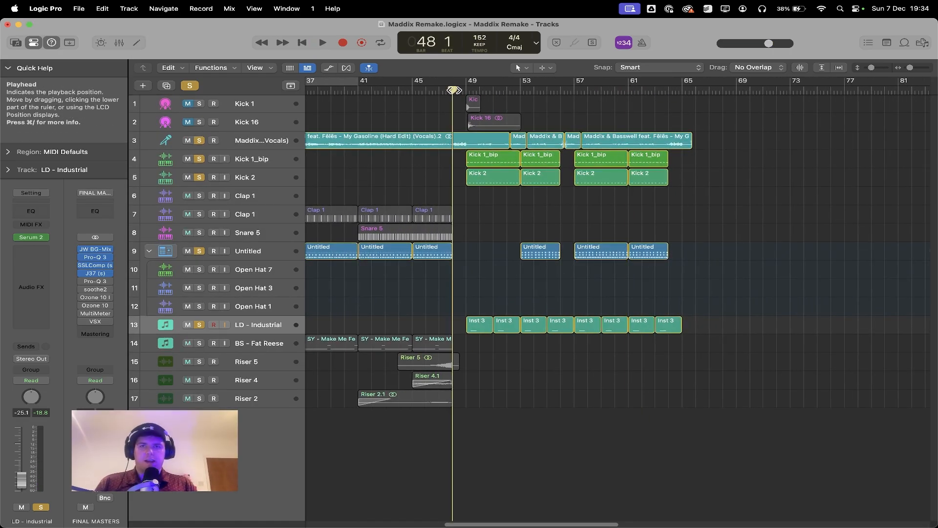
key("space")
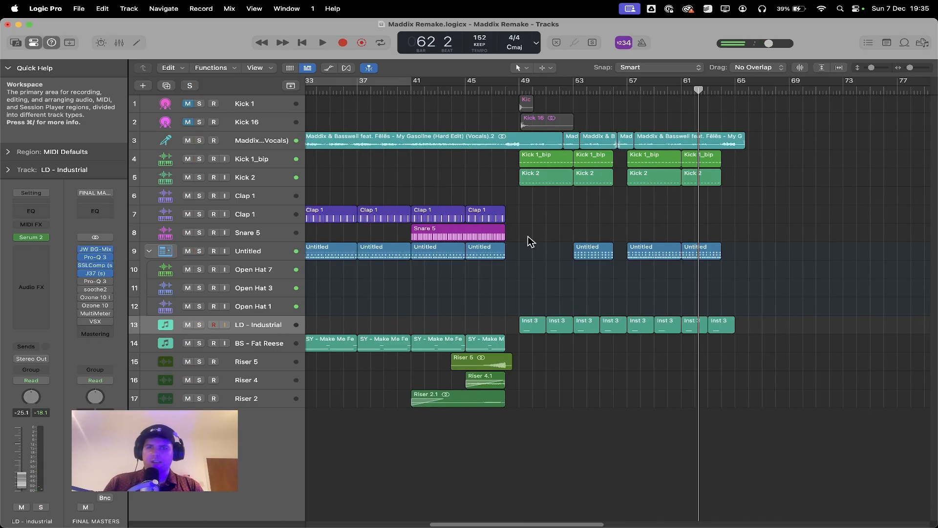
Step: Clear the track solos and place the playhead at bar 41, where the Snare 5 region starts
scroll(536, 224, "left", 3)
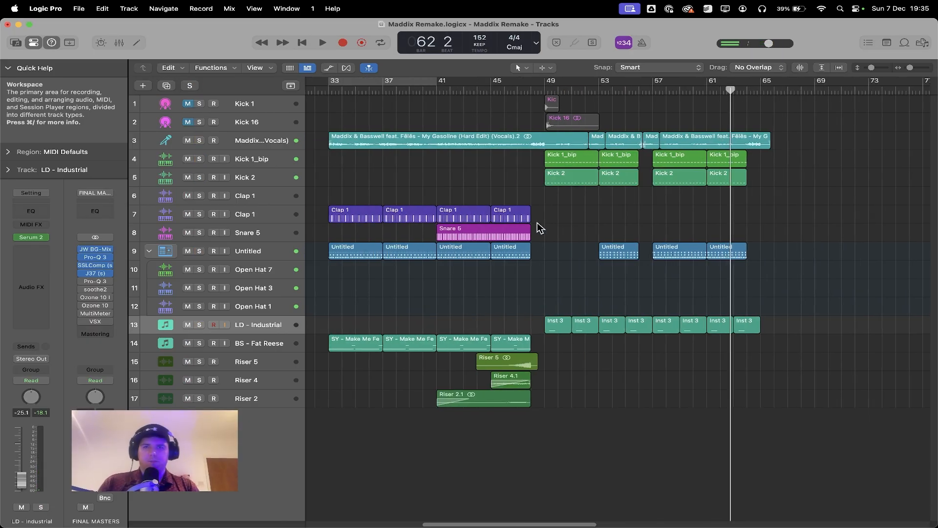
left_click(386, 91)
left_click(495, 90)
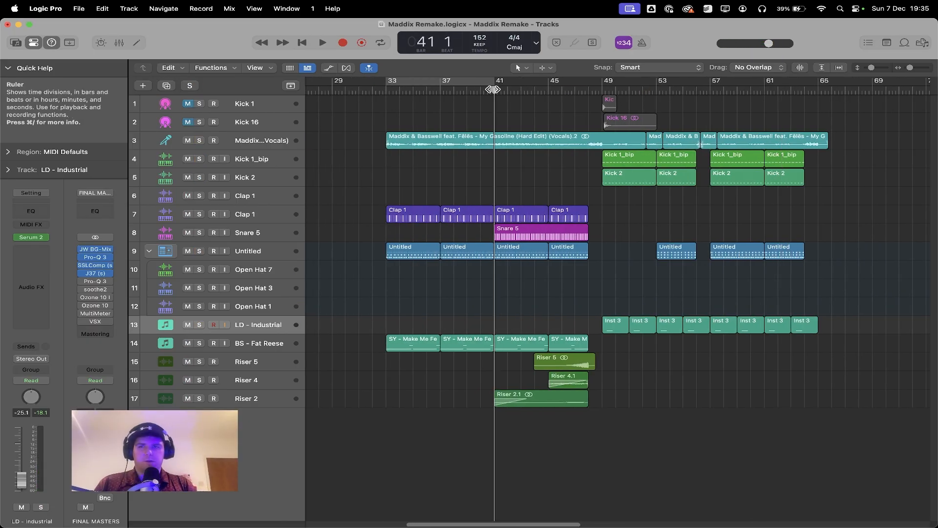
Step: Show the step pattern of the Clap 1 region at bar 41 and inspect the Clap 1 track's Channel EQ
left_click(263, 213)
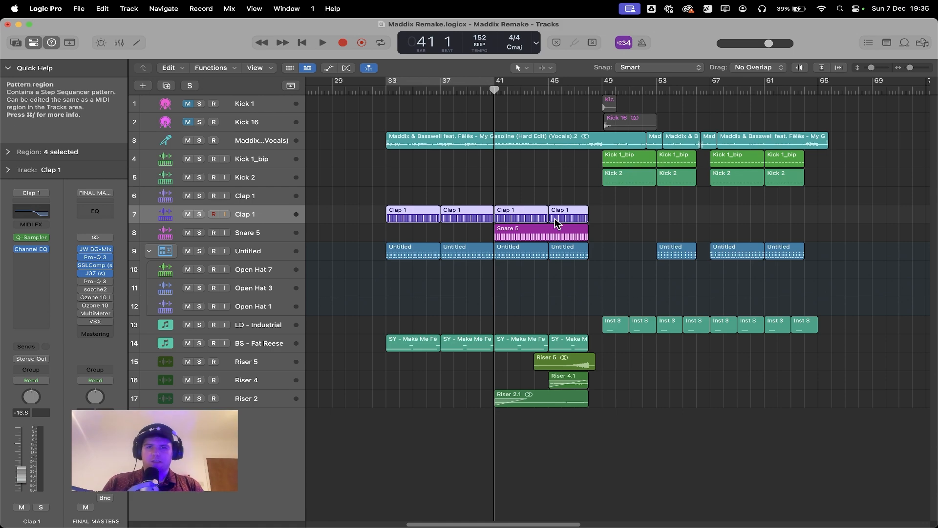
double_click(529, 215)
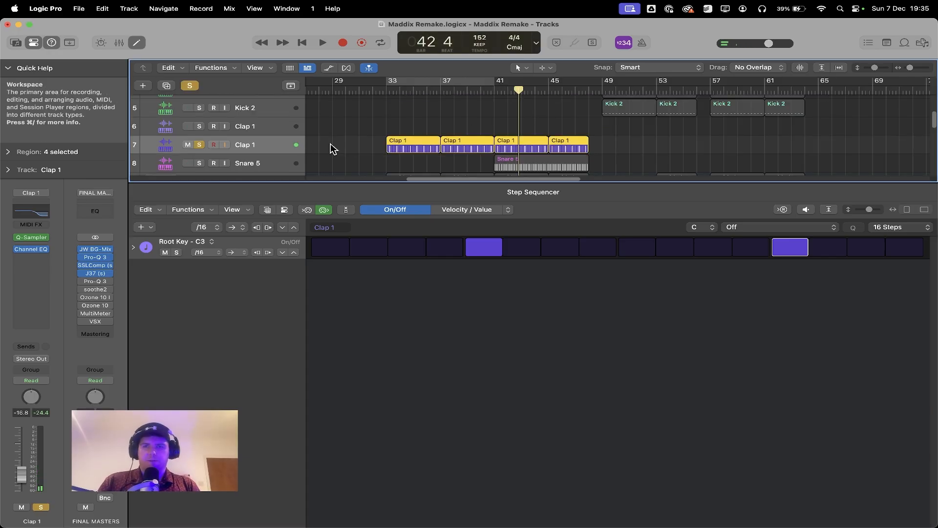
left_click(32, 214)
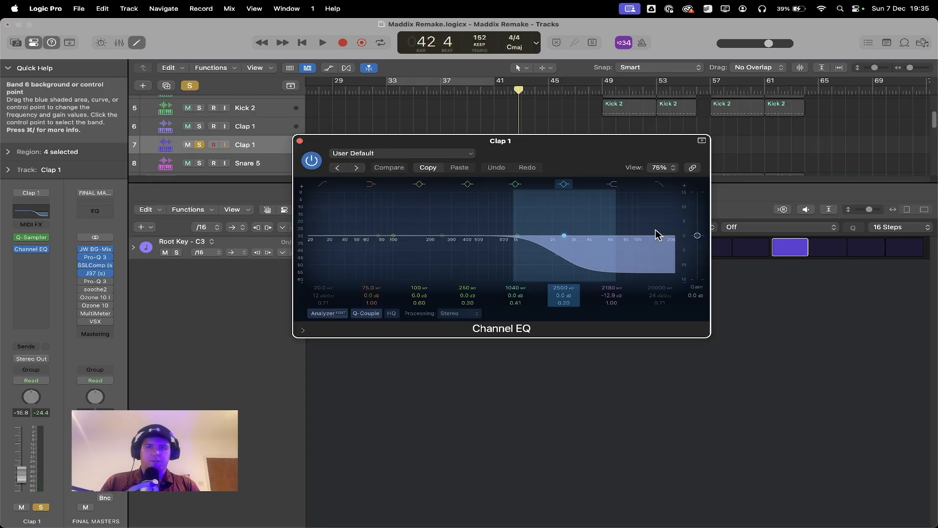
left_click(299, 141)
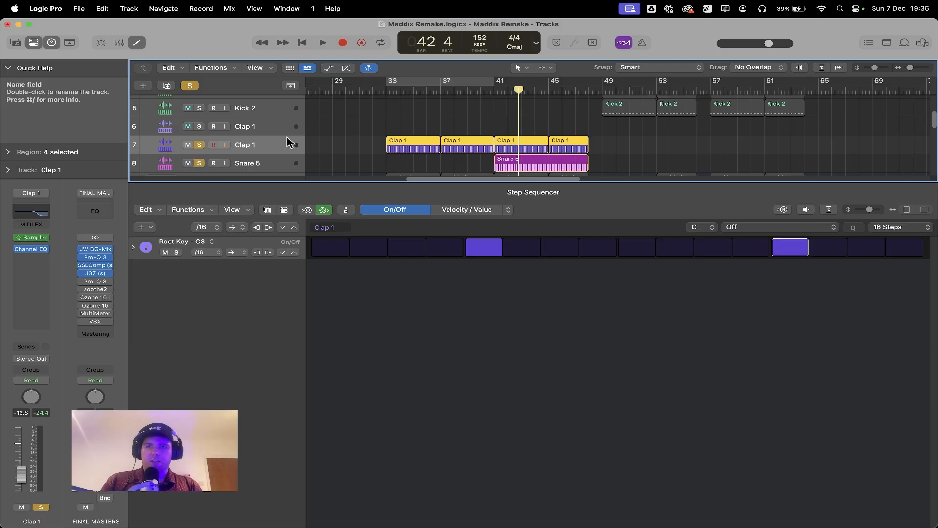
Step: Show the Snare 5 region's pattern in the Step Sequencer along with its pattern settings, including swing
scroll(634, 115, "down", 2)
scroll(634, 115, "up", 1)
left_click(529, 154)
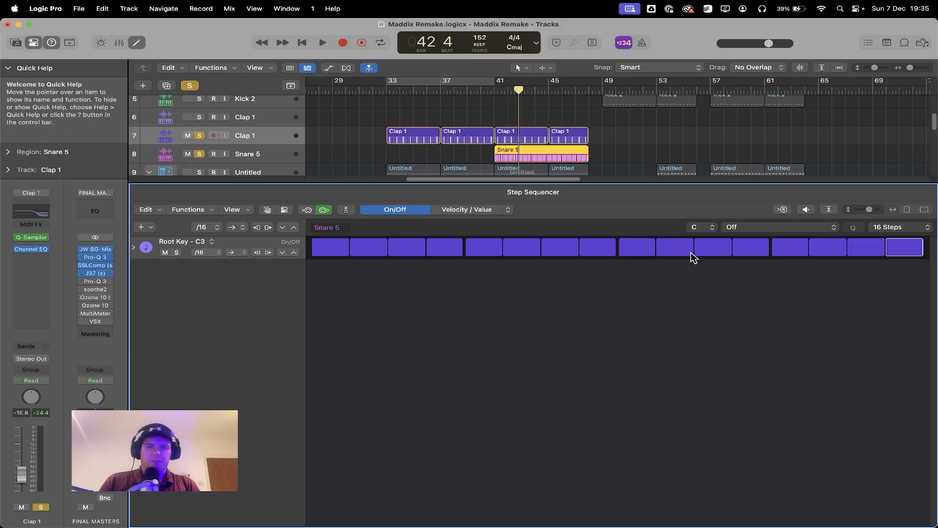
left_click(284, 209)
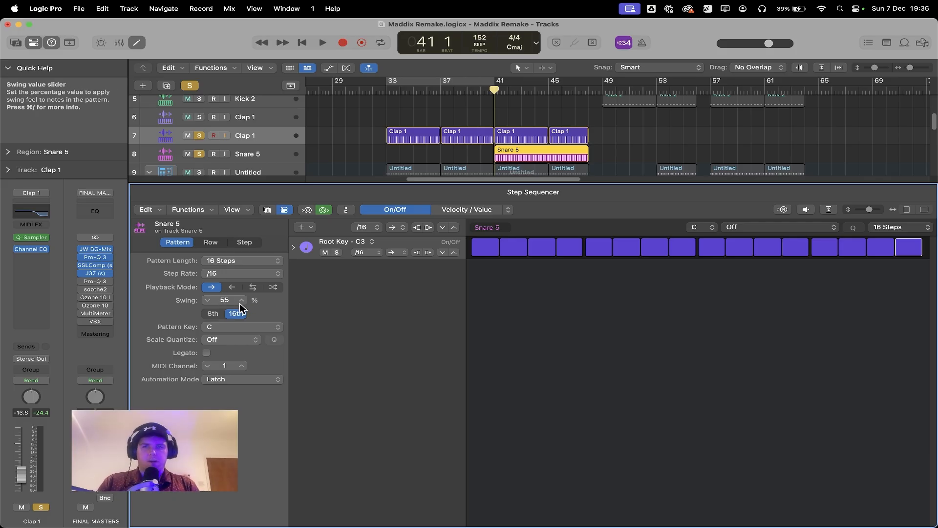
Step: Convert the Snare 5 pattern to a MIDI region and look over its full run of notes in the Piano Roll
right_click(518, 158)
mouse_move(520, 157)
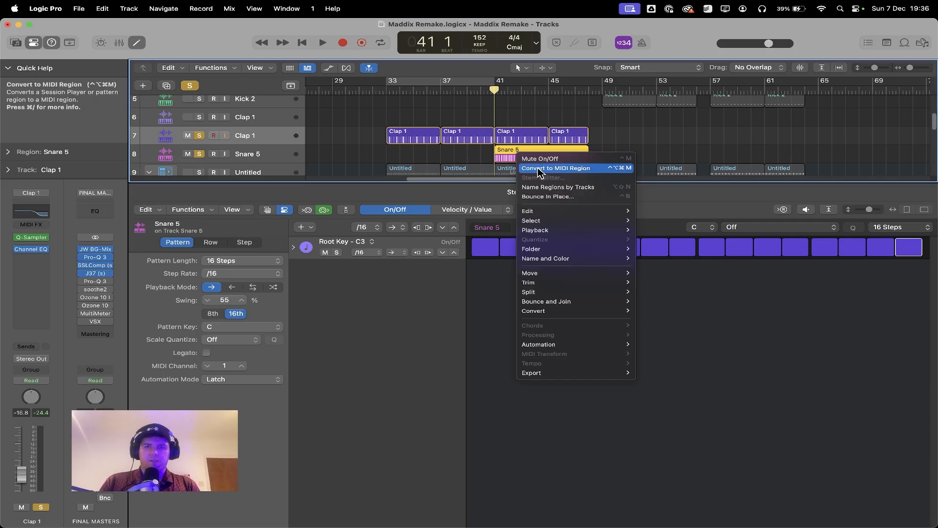
left_click(542, 168)
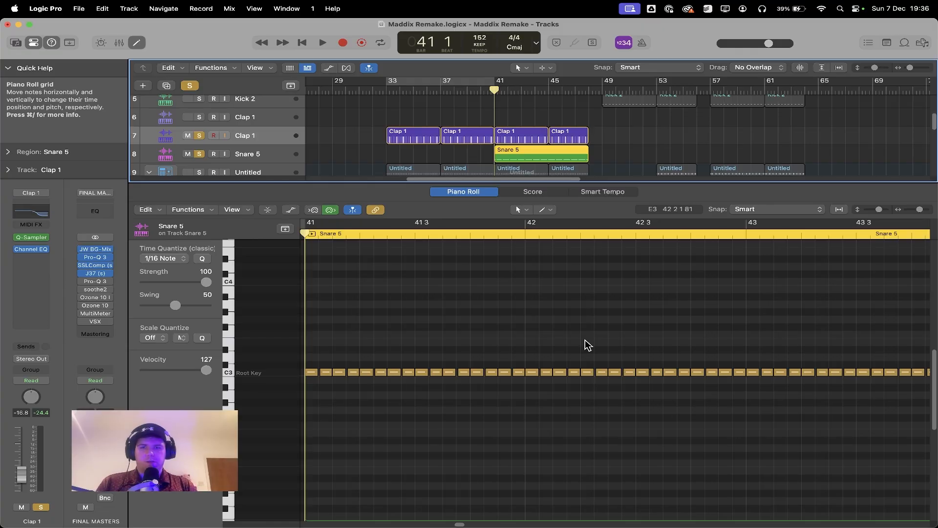
scroll(585, 344, "down", 5)
left_click_drag(730, 428, 183, 307)
scroll(726, 381, "up", 6)
left_click(517, 463)
scroll(518, 463, "down", 4)
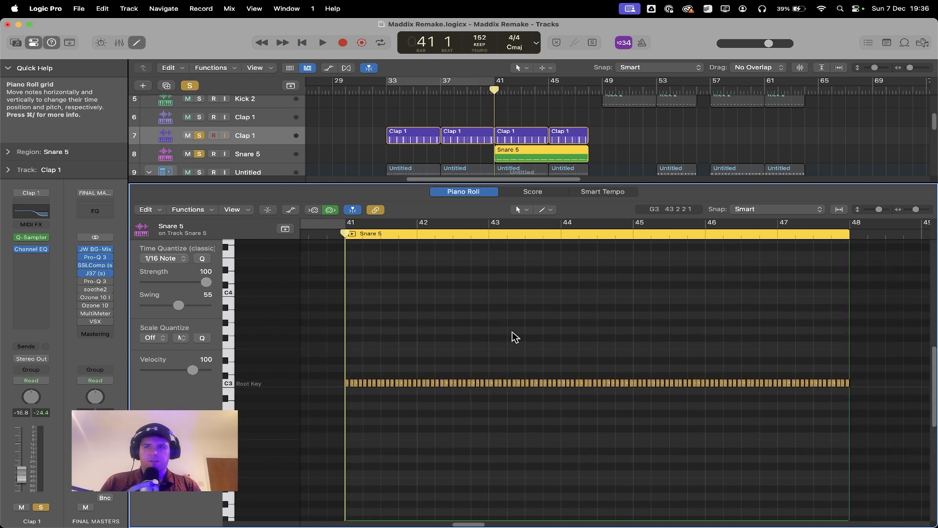
Step: Inspect the Snare 5 track's Channel EQ and display the automation of its high-cut frequency
left_click(266, 156)
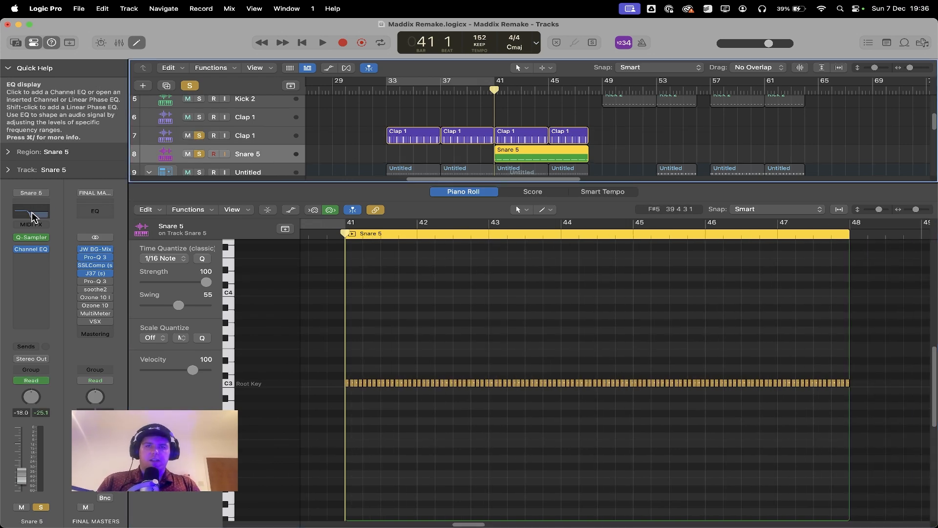
left_click(32, 217)
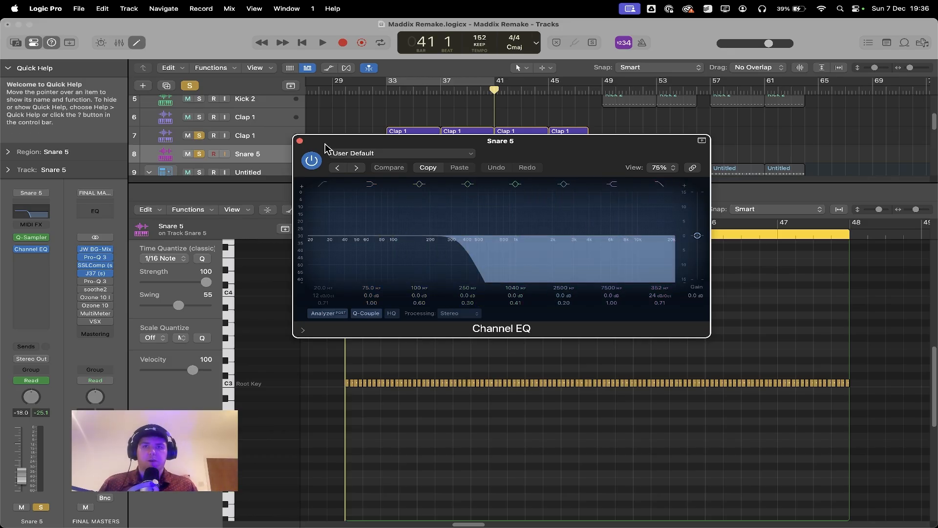
left_click(300, 141)
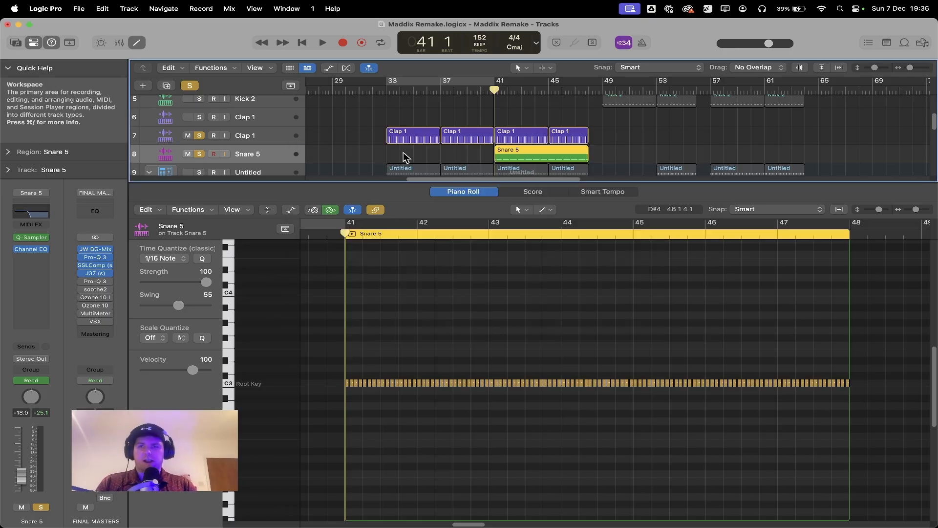
key("a")
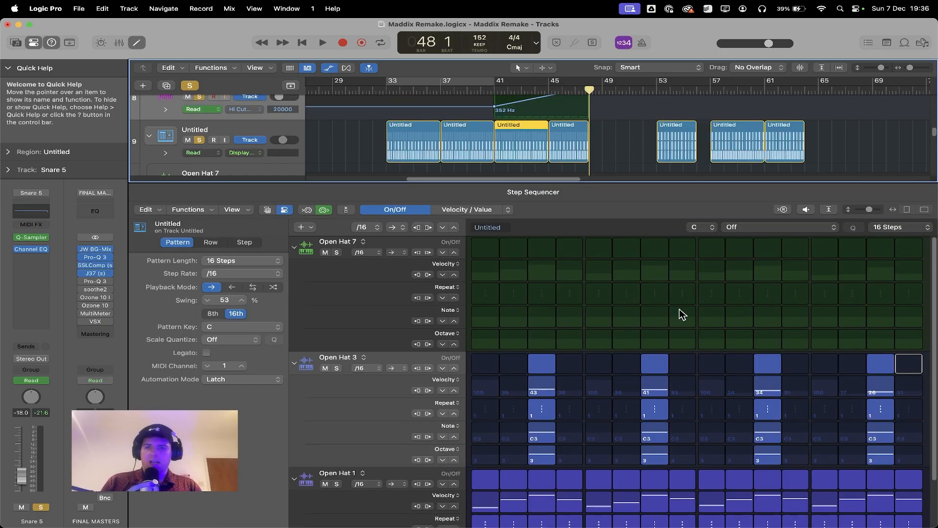
Step: Close the Step Sequencer and solo the Riser 5, Riser 4 and Riser 2 tracks
scroll(704, 366, "down", 5)
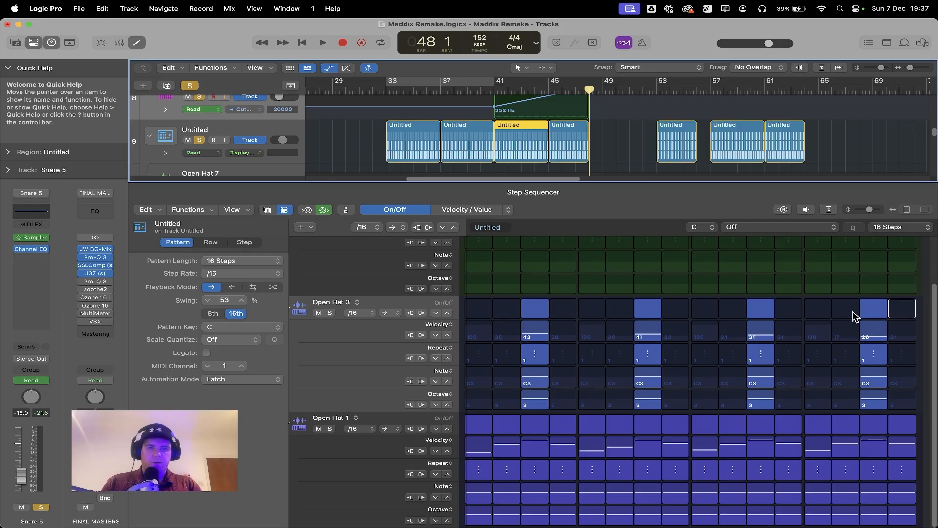
key("e")
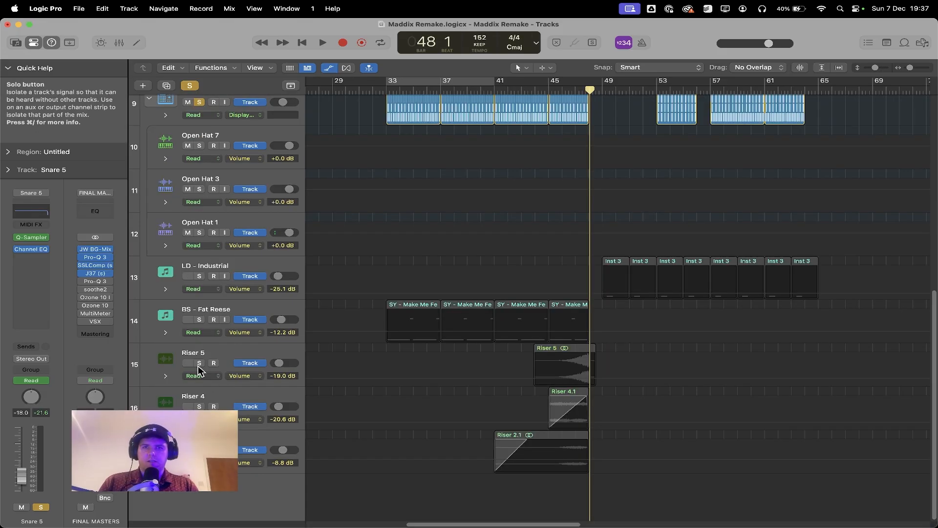
left_click(198, 363)
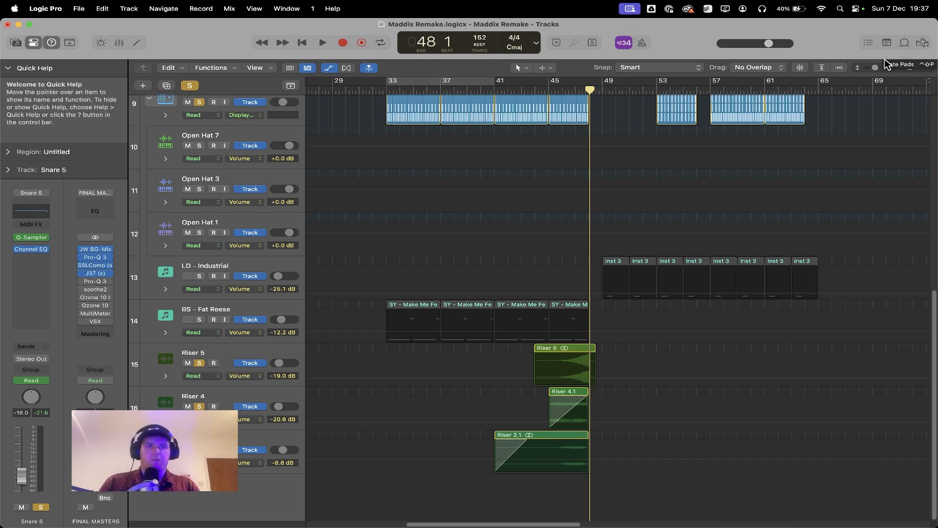
Step: Show the riser samples in the 12. FX folder of the Groove Selective - Warehouse Techno Vol 1 pack
left_click(922, 43)
left_click(843, 106)
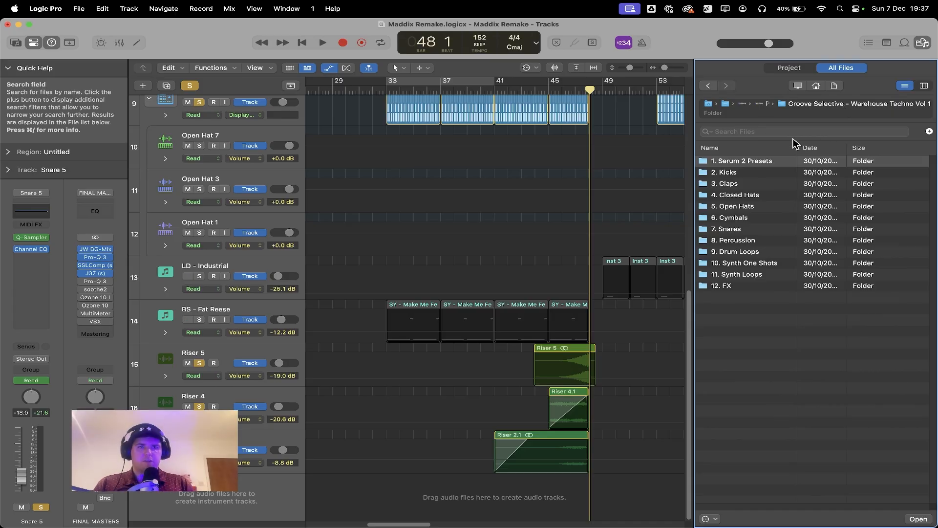
double_click(728, 286)
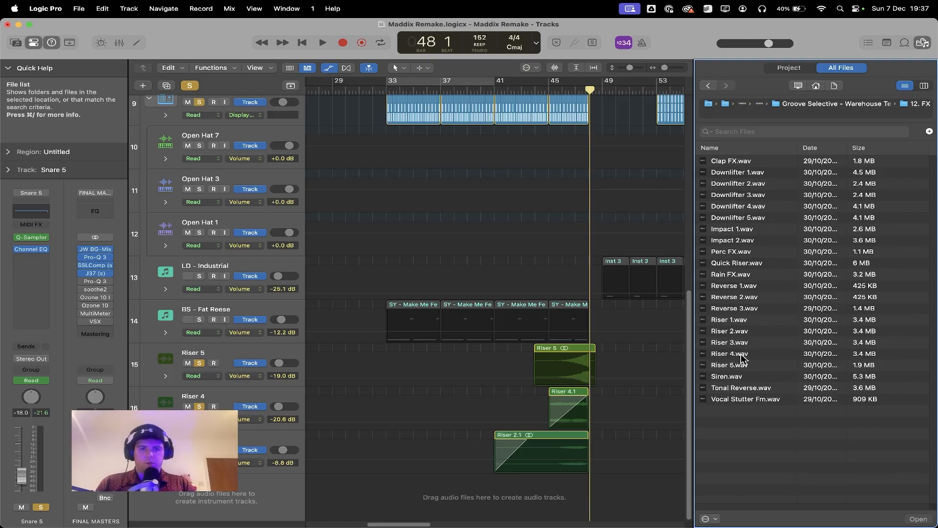
Step: Close the file browser, place the playhead at the end of the riser section, and turn off all track solos
key("f")
left_click(534, 86)
left_click(578, 92)
scroll(591, 278, "down", 1)
scroll(590, 278, "up", 1)
left_click(190, 85)
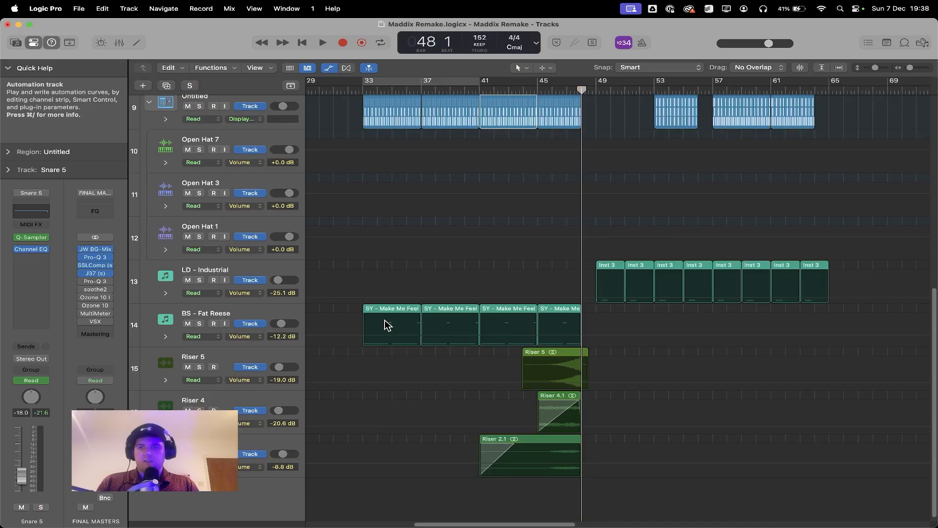
Step: Hide the track automation, then select and solo the BS - Fat Reese track
scroll(468, 251, "up", 5)
key("a")
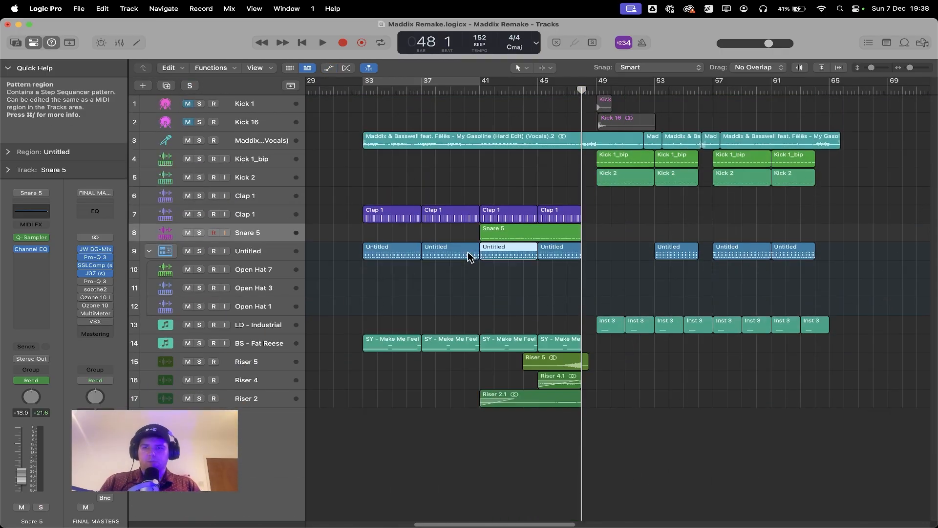
left_click(289, 343)
left_click(199, 343)
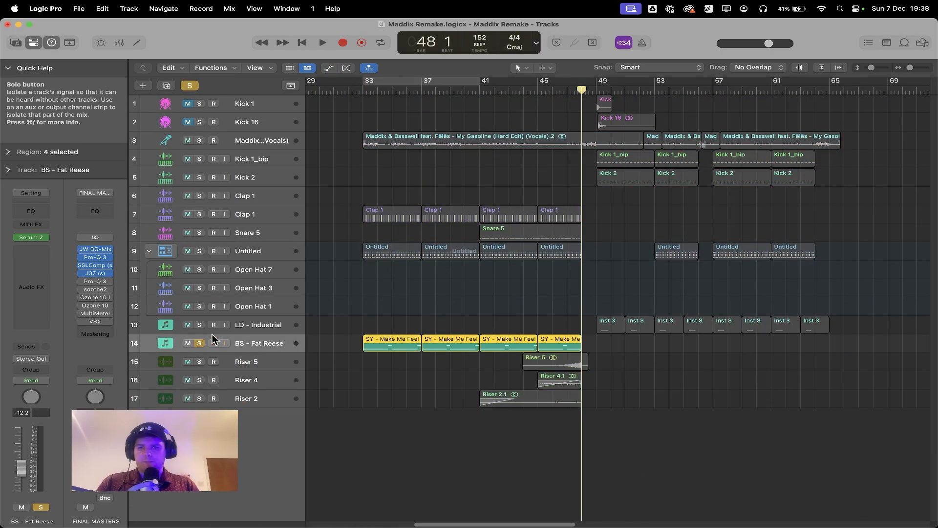
Step: Show the BS - Fat Reese notes in the Piano Roll and play the soloed bass from bar 33
double_click(385, 346)
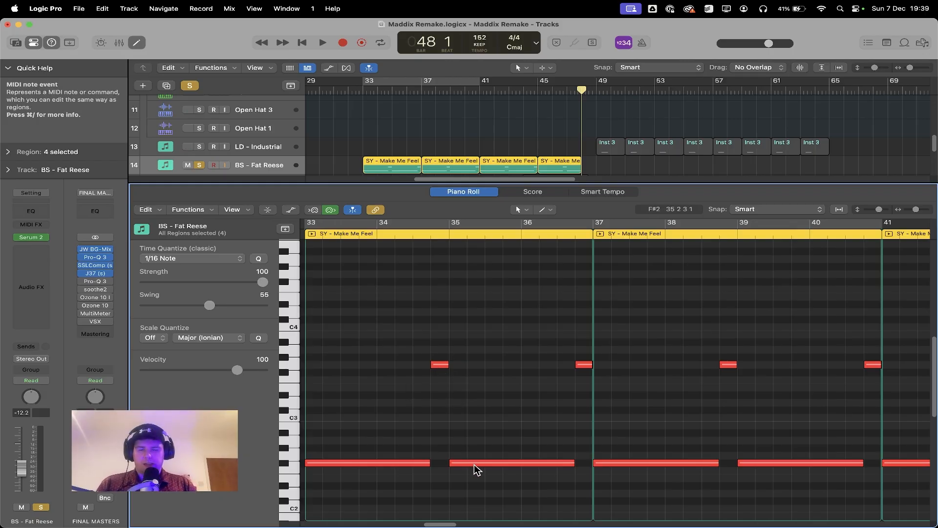
left_click(363, 90)
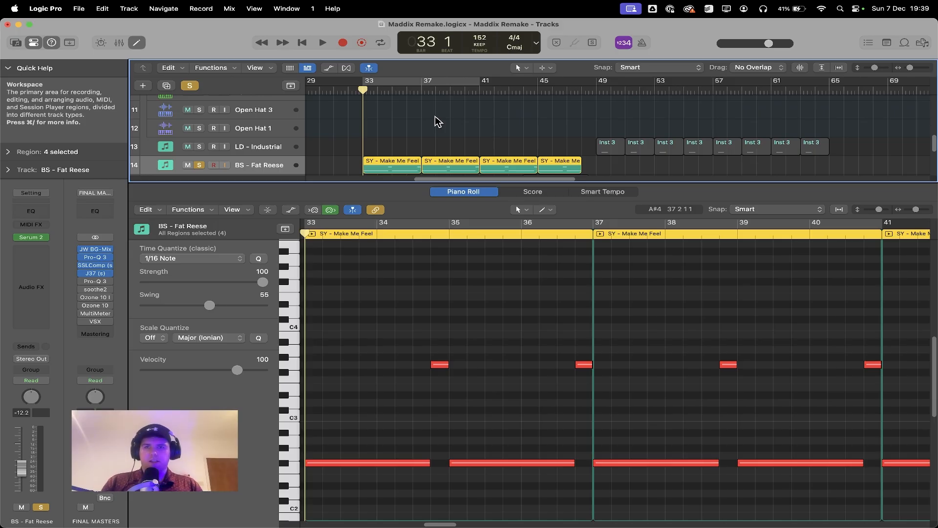
key("space")
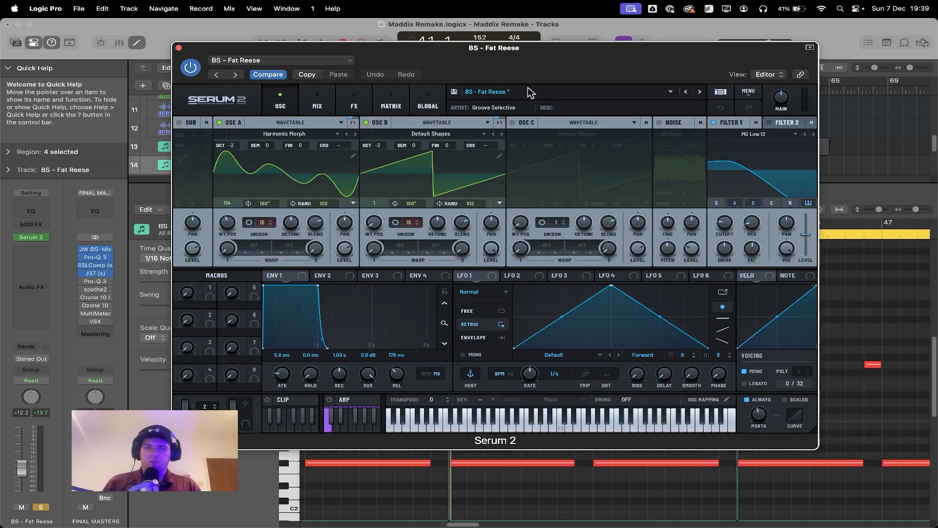
Step: Locate the BS - Fat Reese preset in Serum 2's Groove Selective Warehouse Techno Vol 1 bank, check its portamento setting, and close the plug-in
left_click(526, 91)
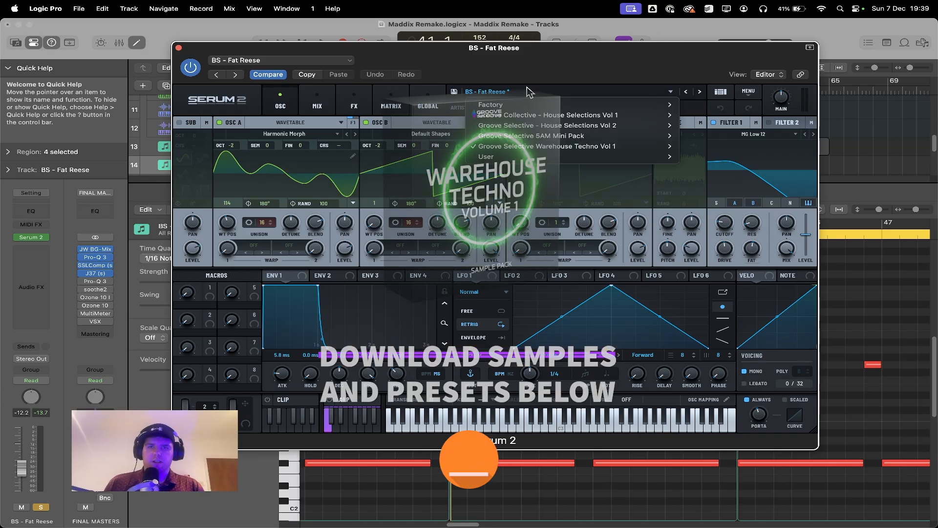
mouse_move(664, 146)
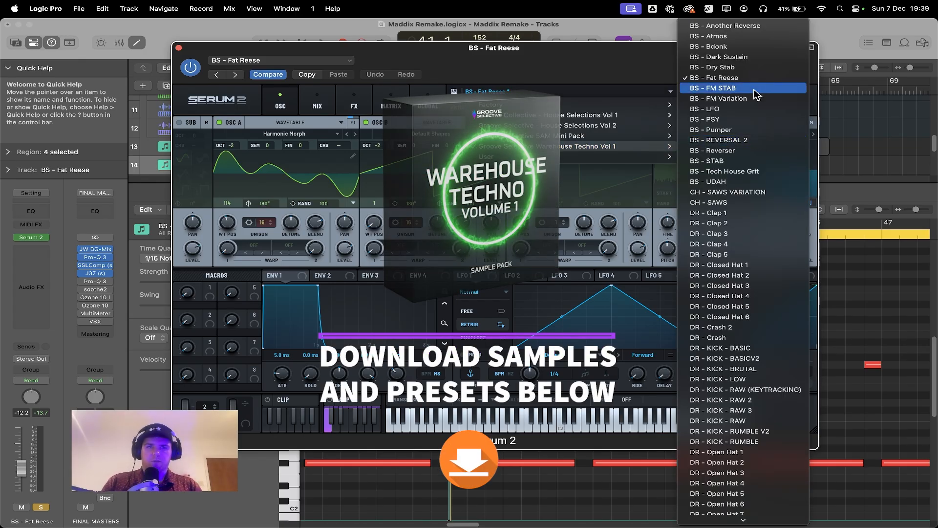
left_click(728, 78)
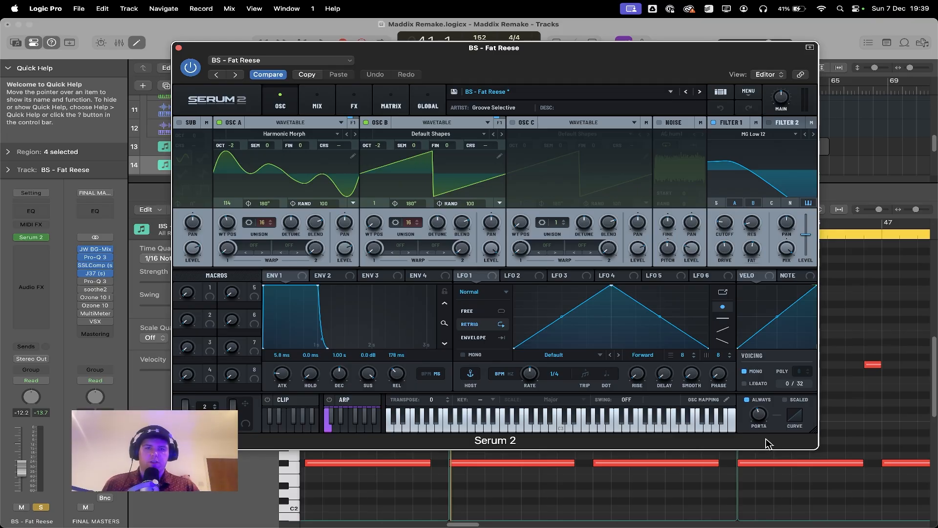
mouse_move(759, 417)
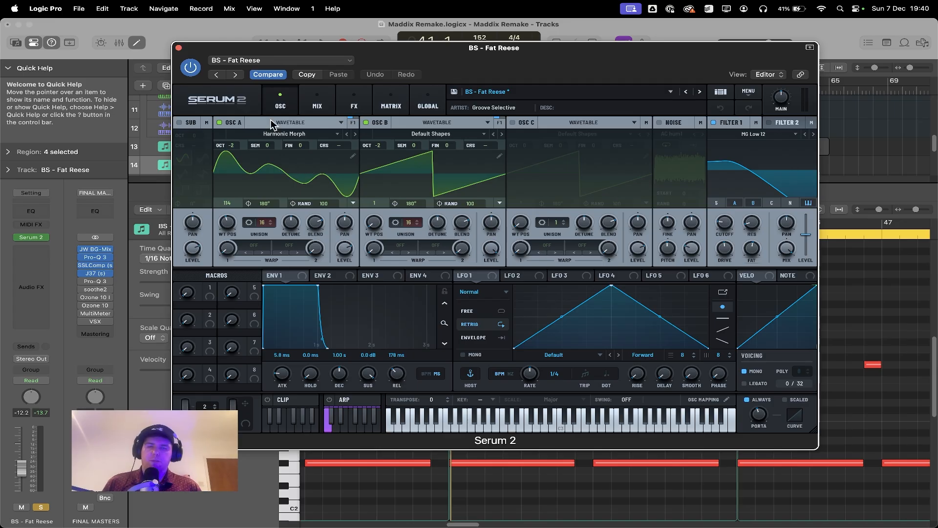
left_click(179, 47)
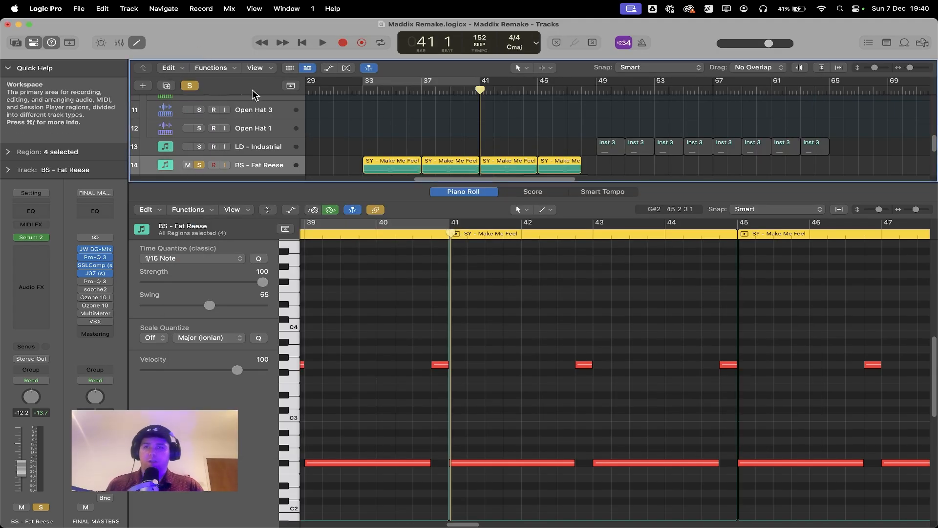
Step: Clear the solo, close the Piano Roll, and play the full breakdown from bar 33
left_click(189, 88)
key("e")
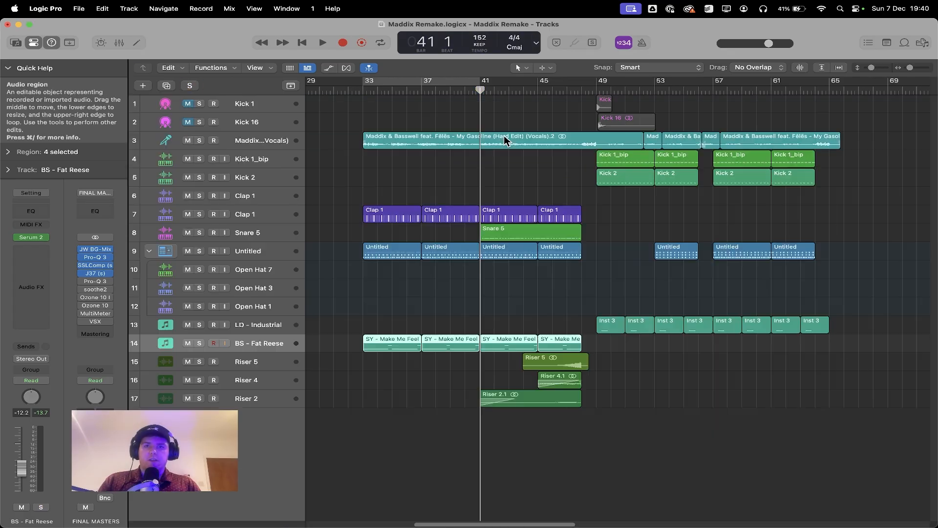
left_click(541, 297)
left_click(364, 91)
key("space")
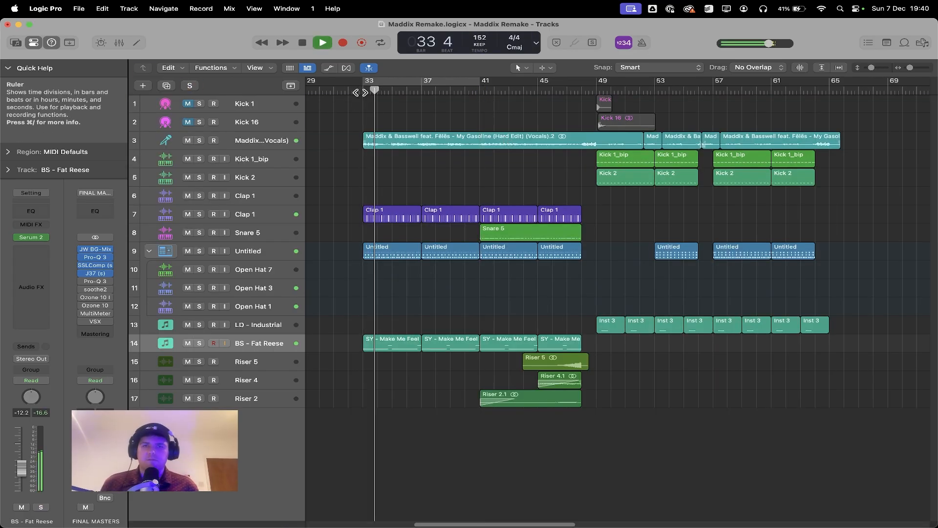